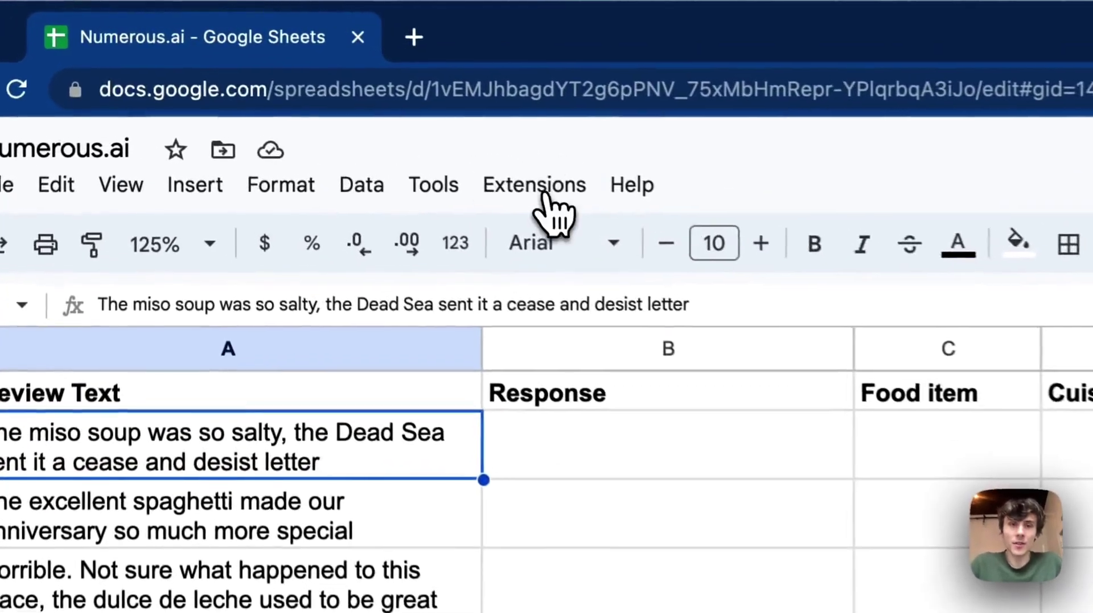
Show the Numerous.ai add-on's sidebar in the restaurant review sheet
click(545, 196)
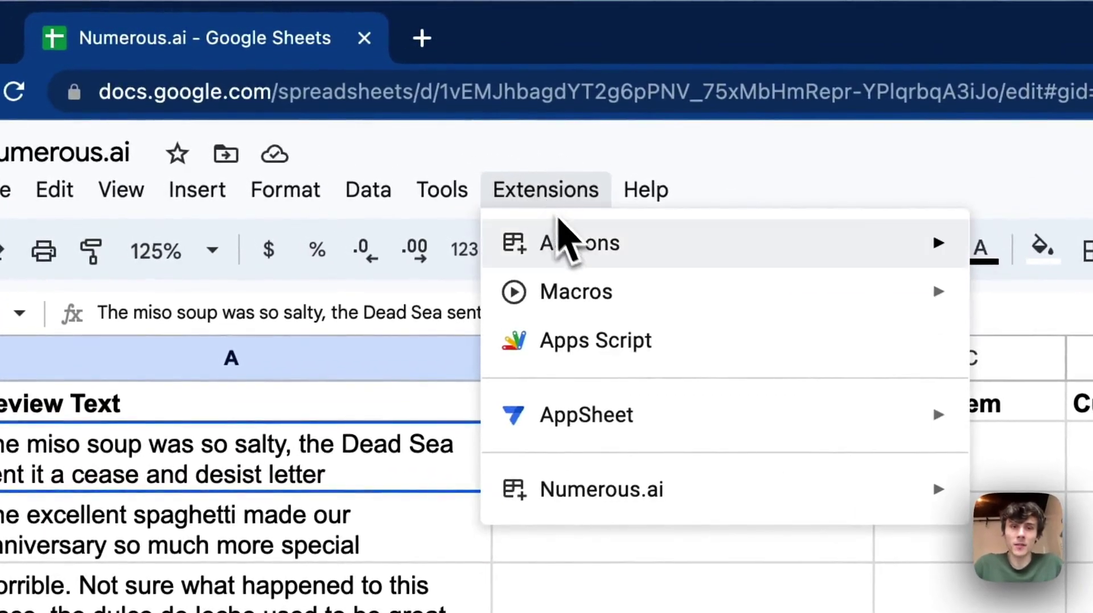
mouse_move(561, 228)
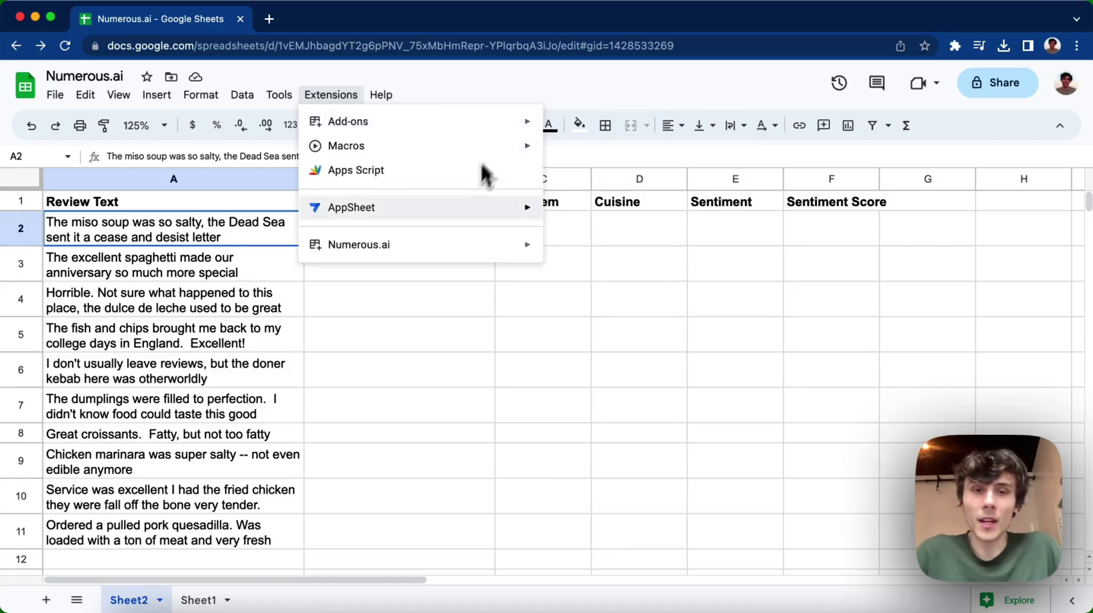
mouse_move(457, 251)
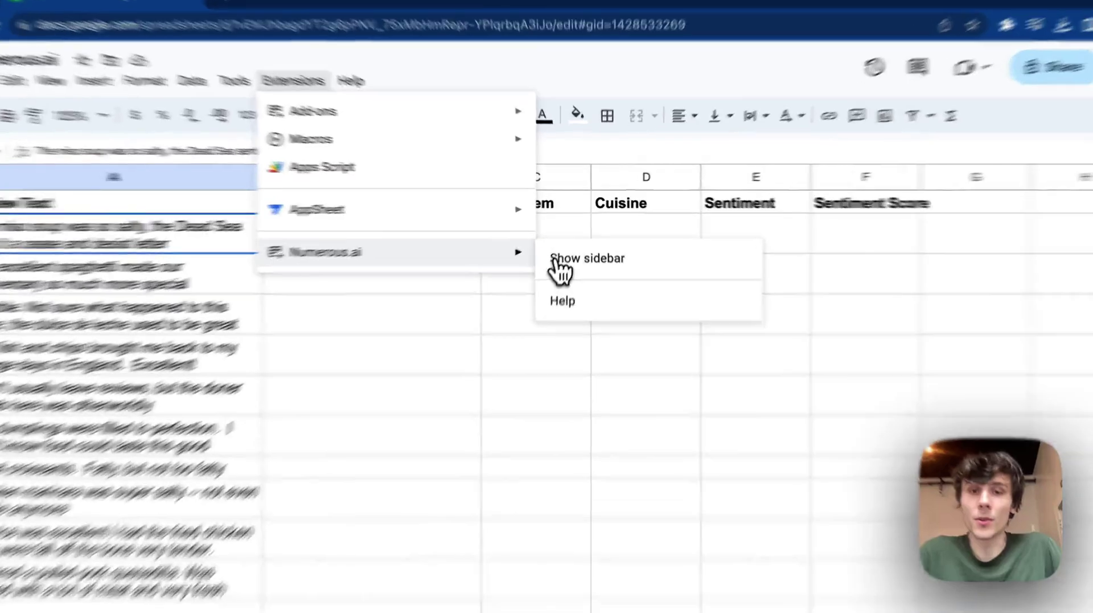
click(570, 251)
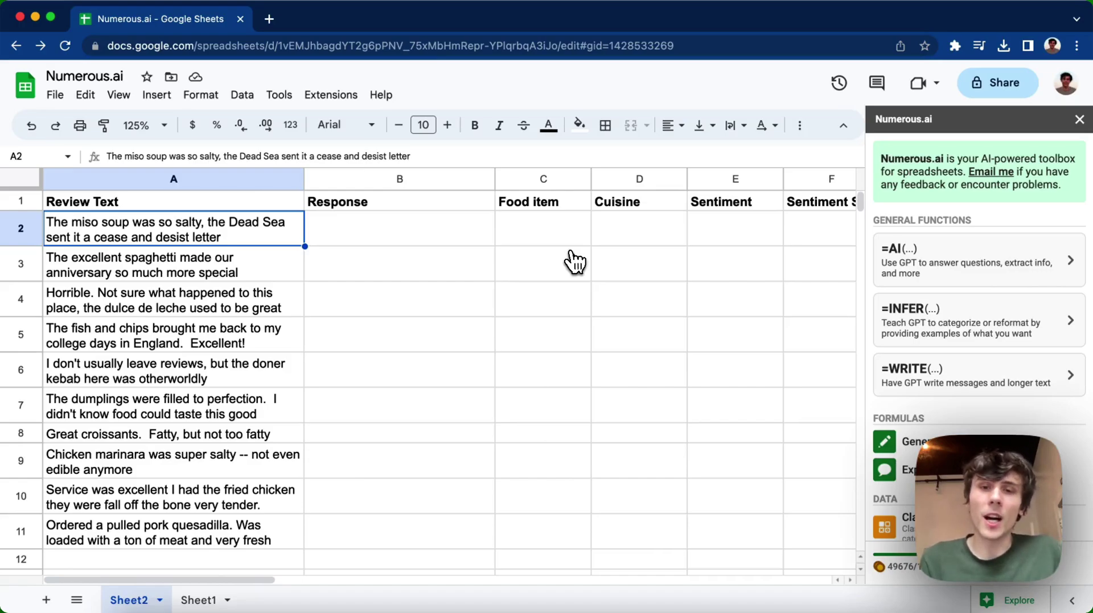
Begin an =AI formula in cell B2 and open the add-on's reference page for the =AI function
click(359, 242)
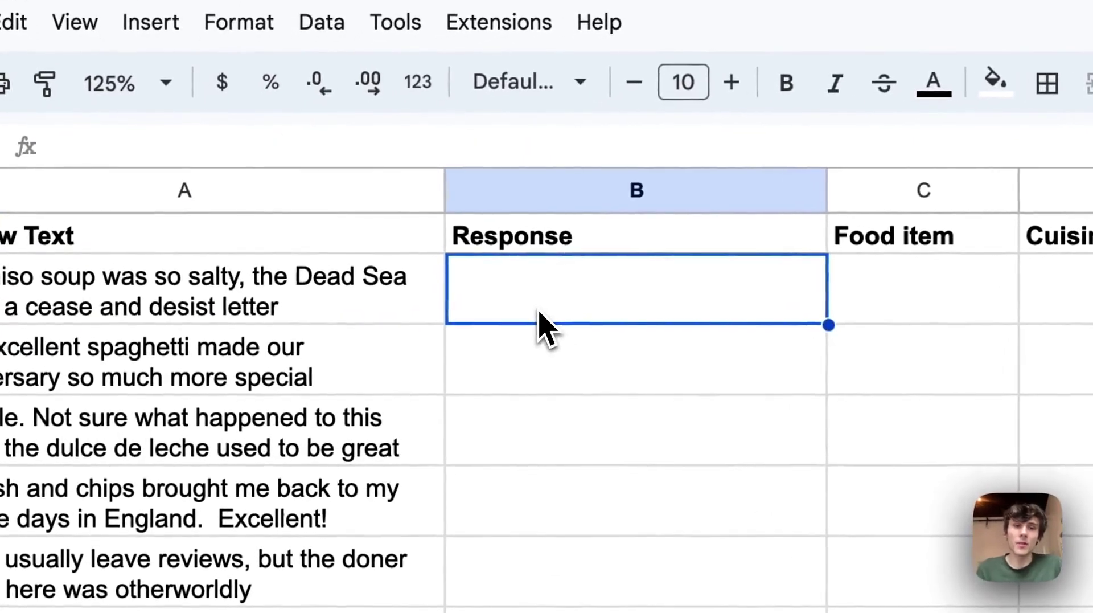
double_click(539, 312)
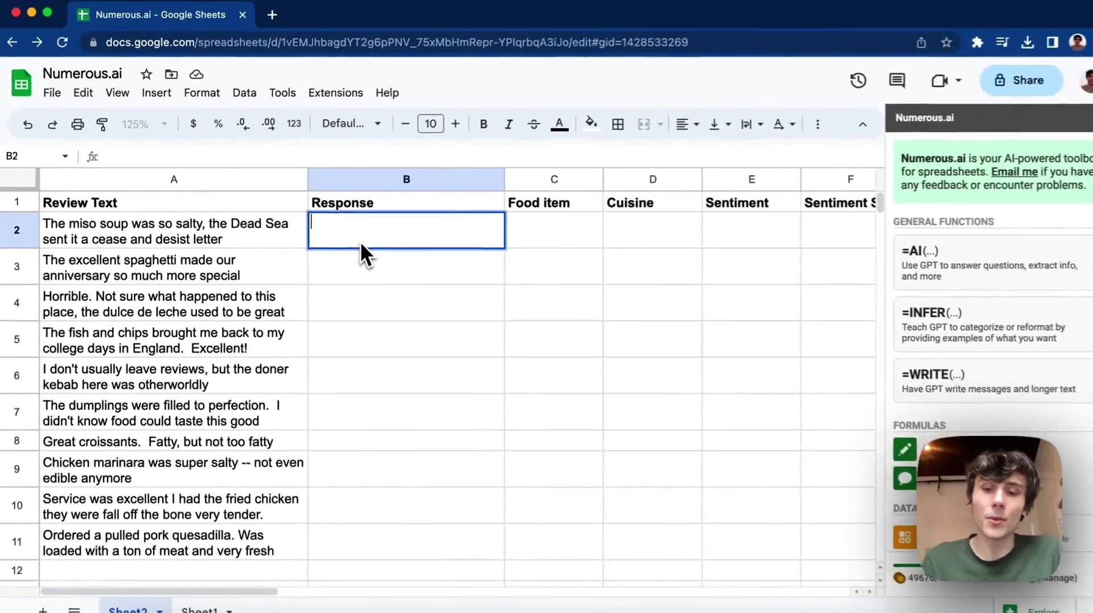
text(=AI)
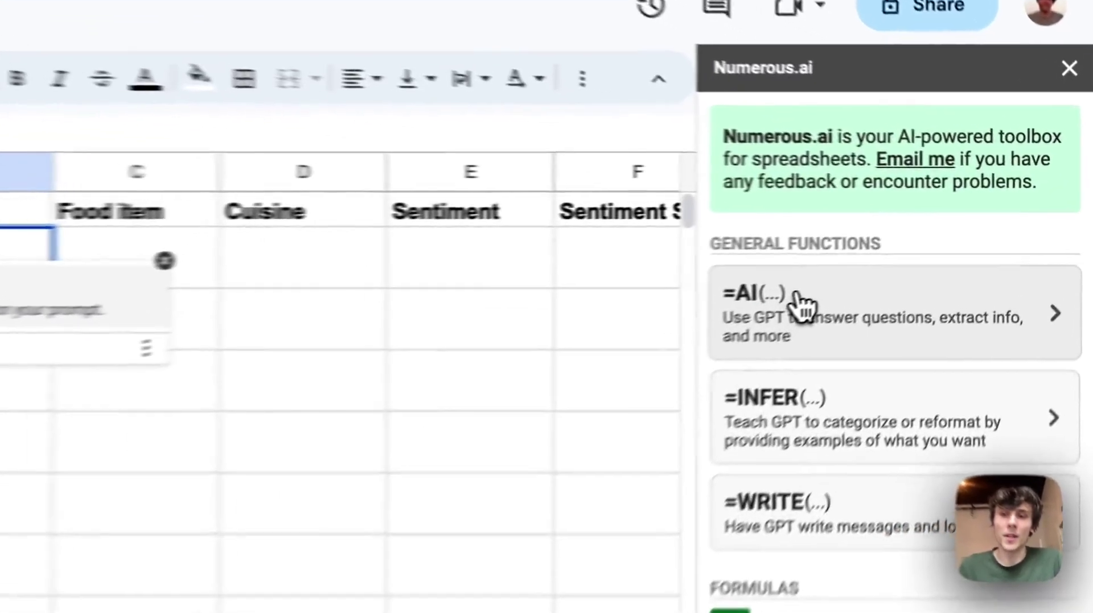
click(929, 257)
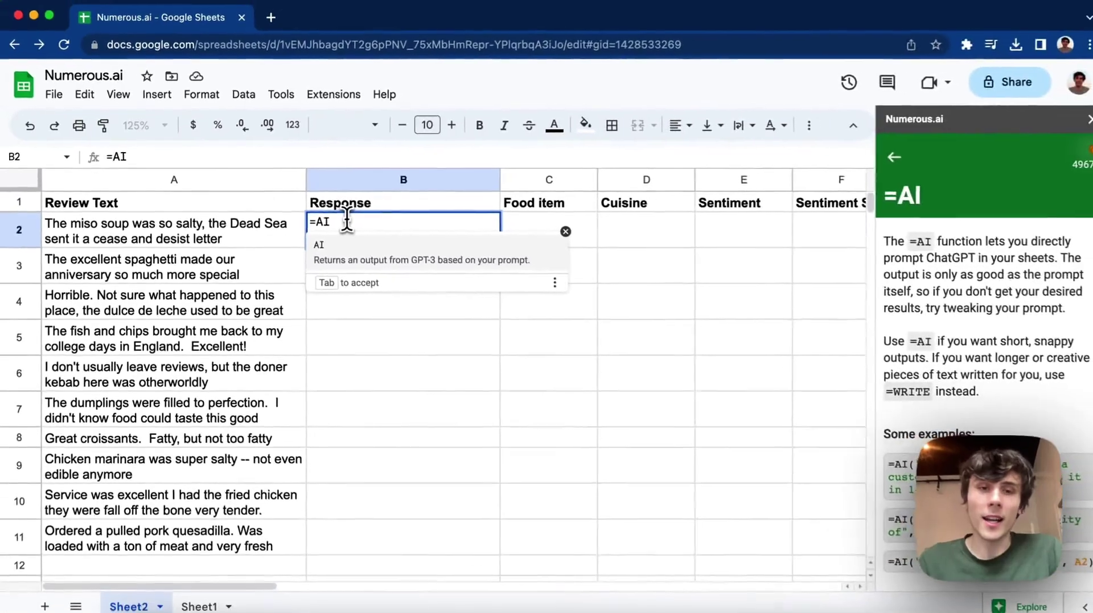
Complete B2's formula as =AI("Write me a reply to this restaurant review, from the restaurant to the customer", A2)
text(("Write me)
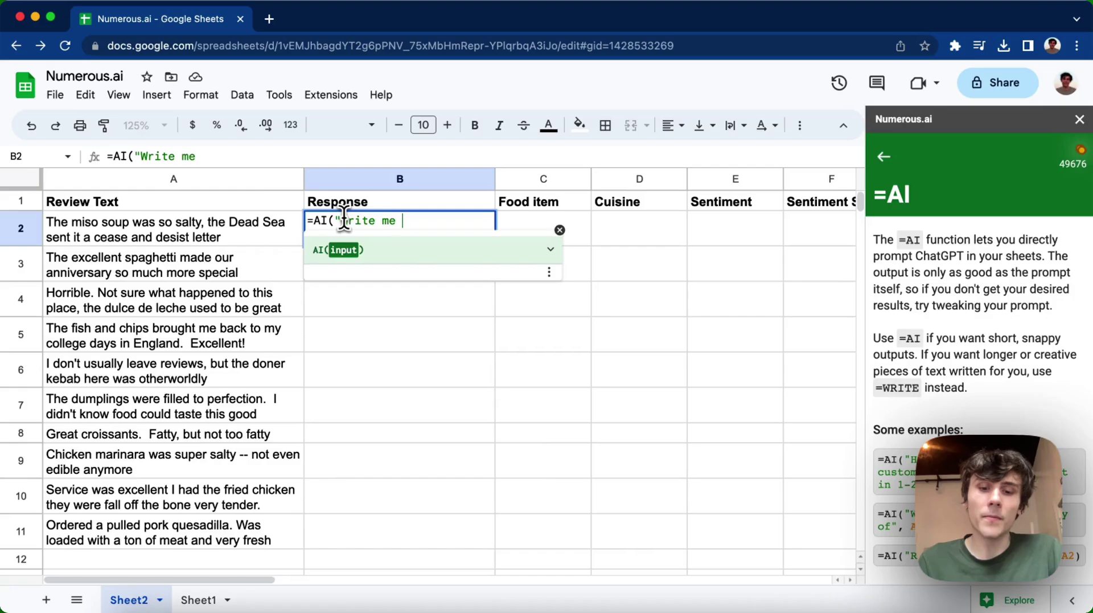
text( a reply to)
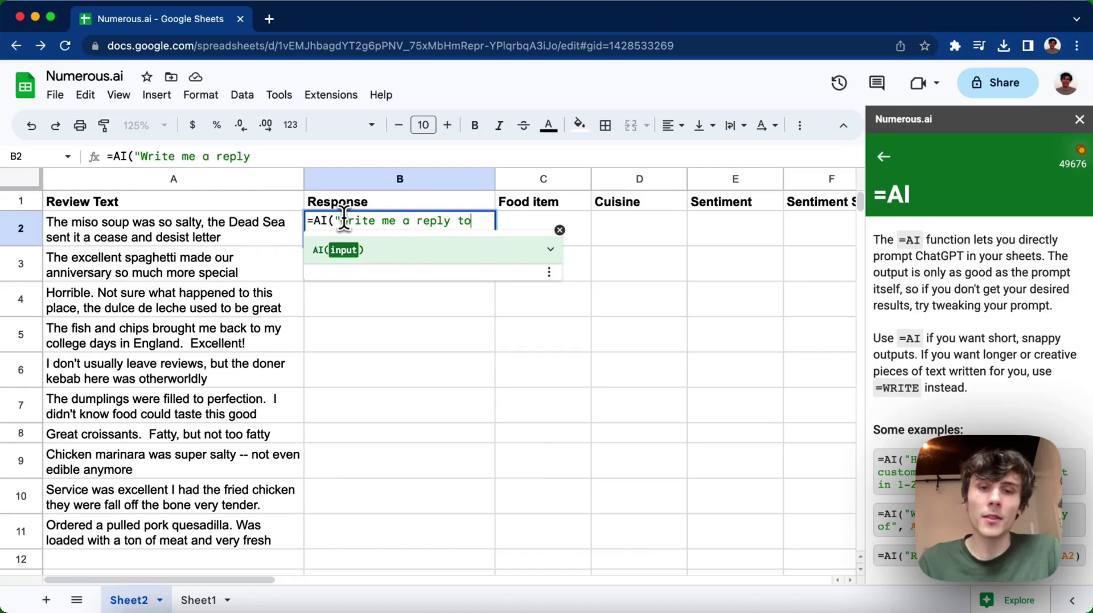
text( this restaur)
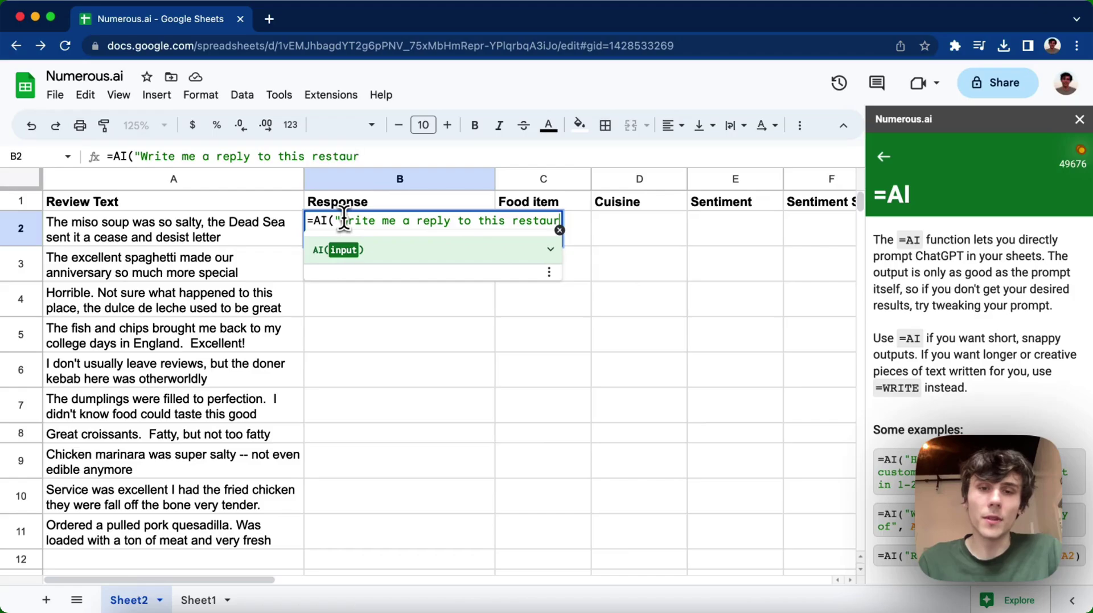
text(ant review, from the )
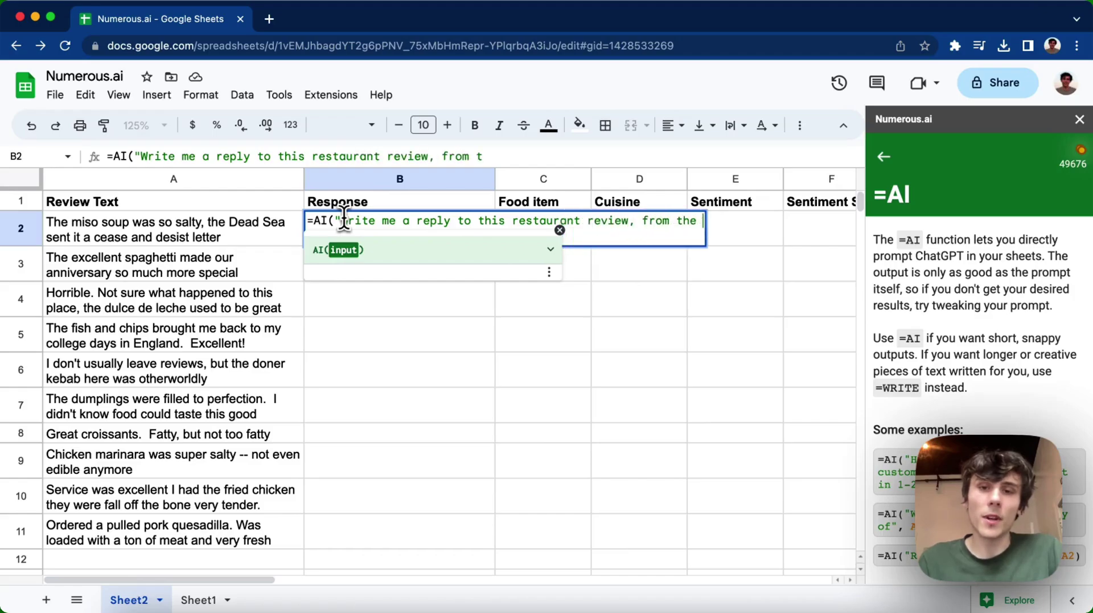
text(restaurant to teh)
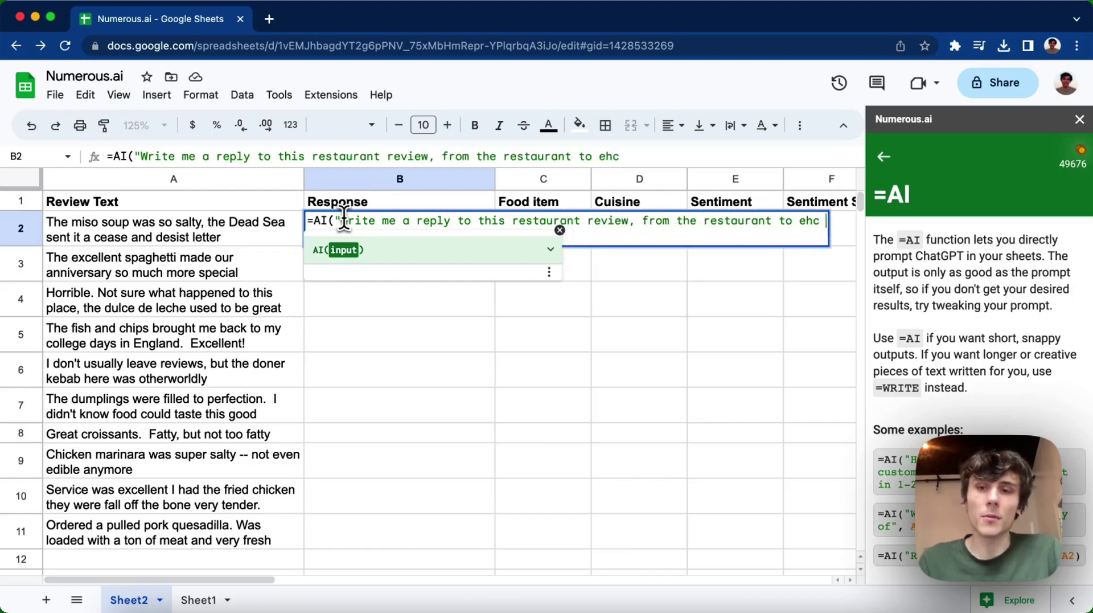
key(BackSpace)
key(BackSpace)
key(BackSpace)
text(the cust)
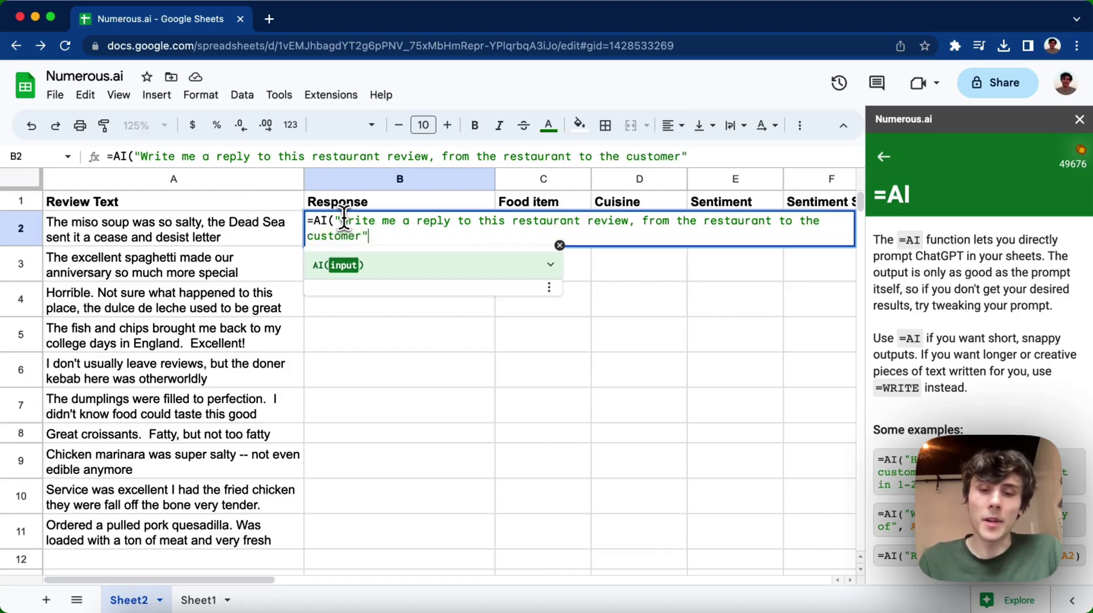
text(omer",)
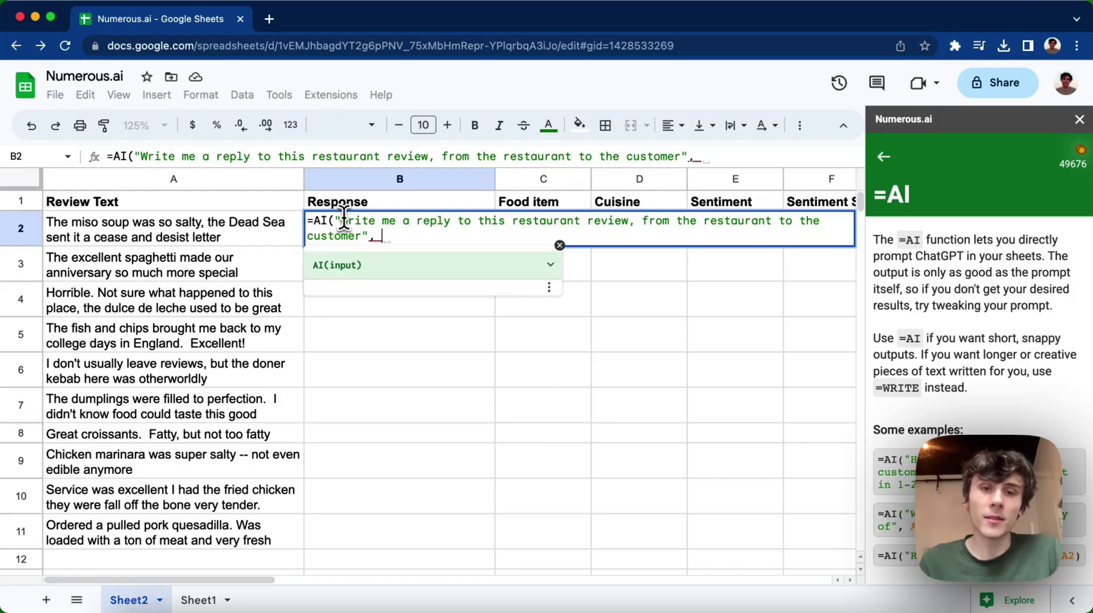
click(160, 239)
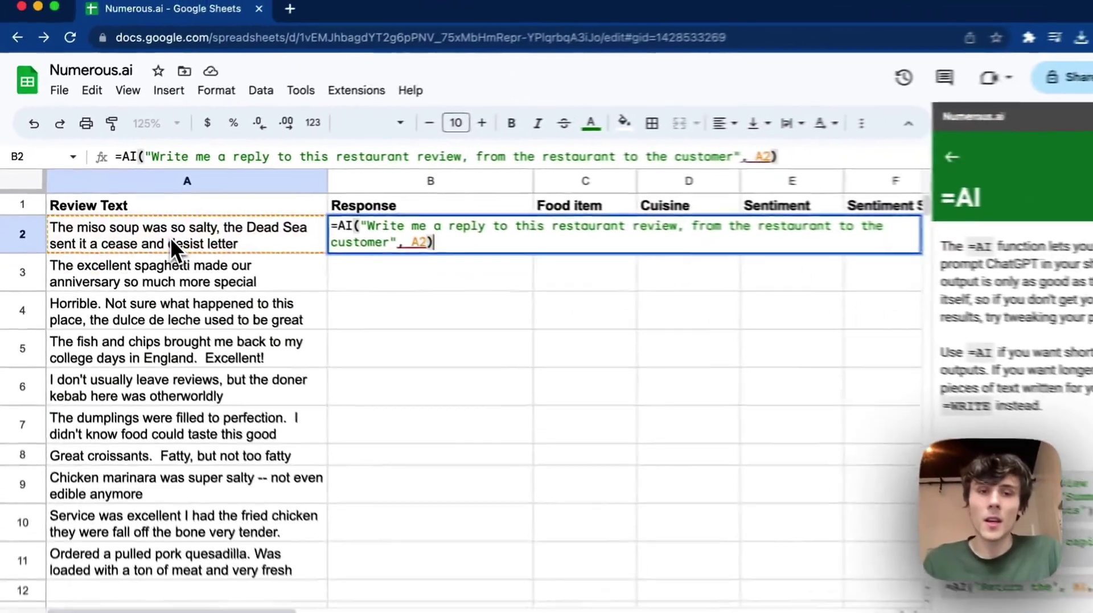
key(Return)
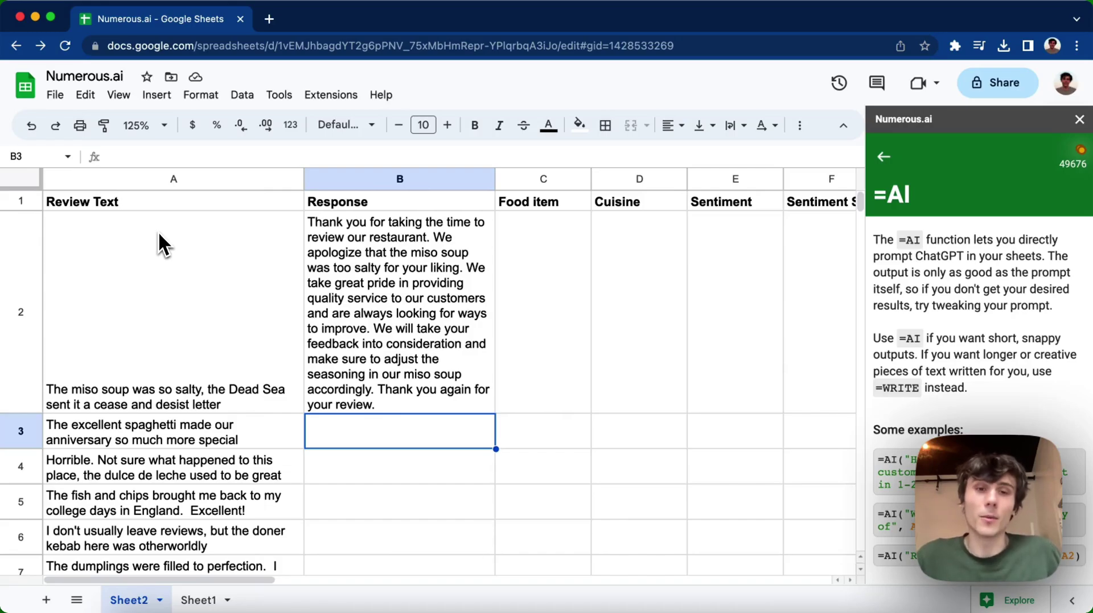
Fill the AI reply formula from B2 down the Response column through B11
click(356, 286)
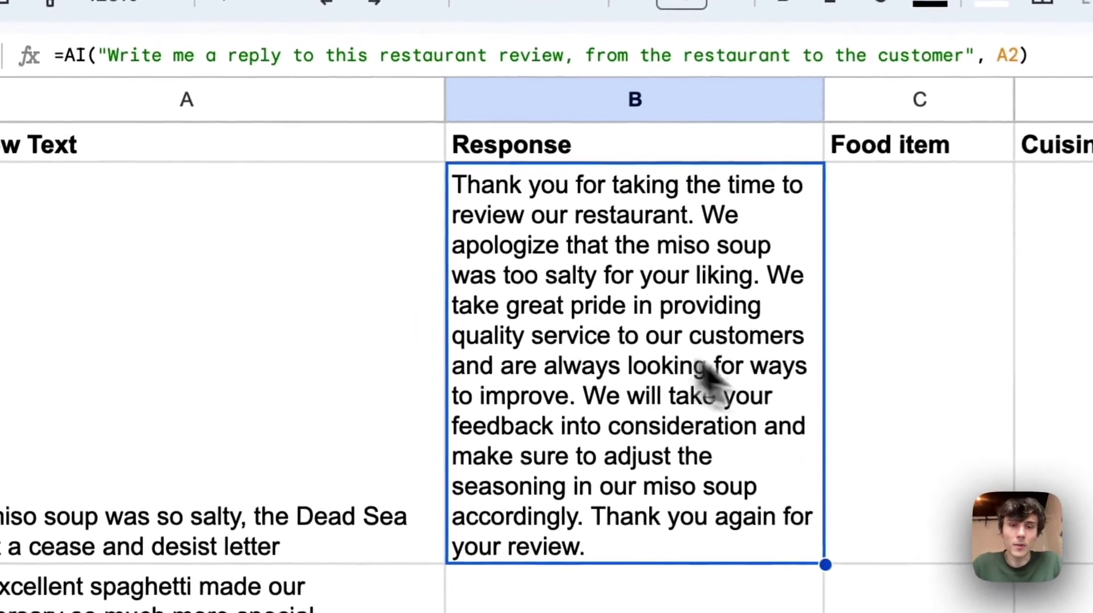
scroll(768, 388, down, 5)
scroll(823, 398, up, 5)
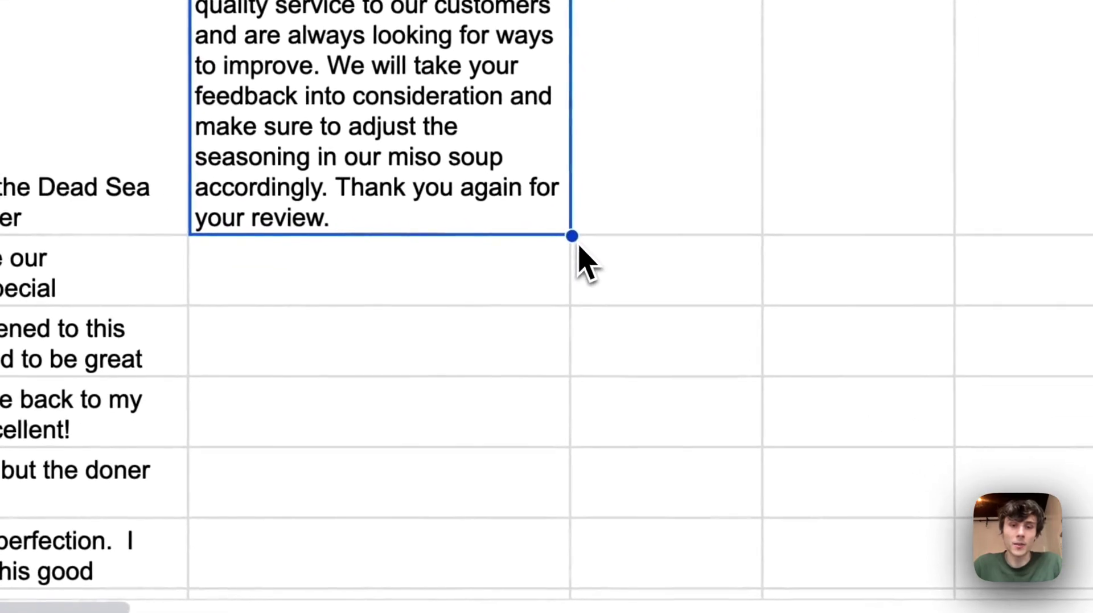
drag(569, 233, 524, 403)
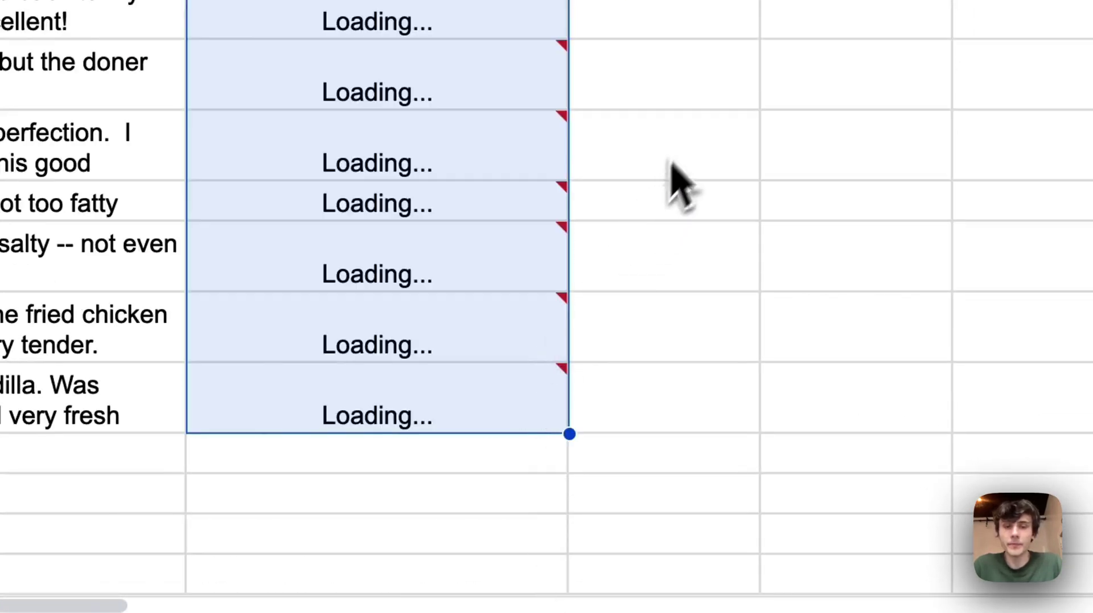
scroll(683, 159, up, 5)
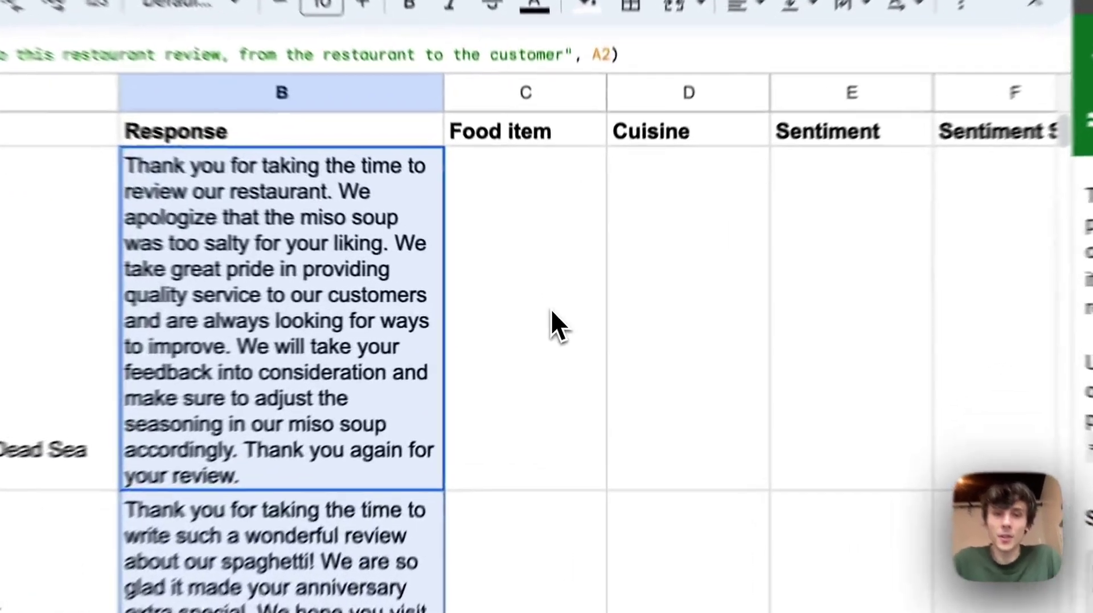
Select cell C2 under Food item and open the add-on's Extract data tool
click(576, 278)
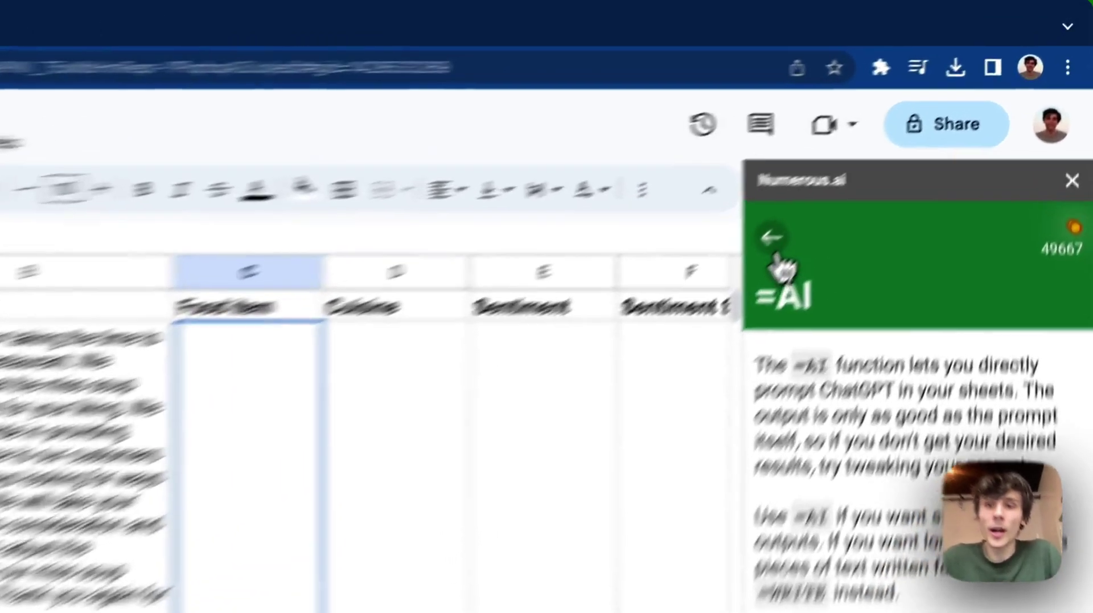
click(884, 157)
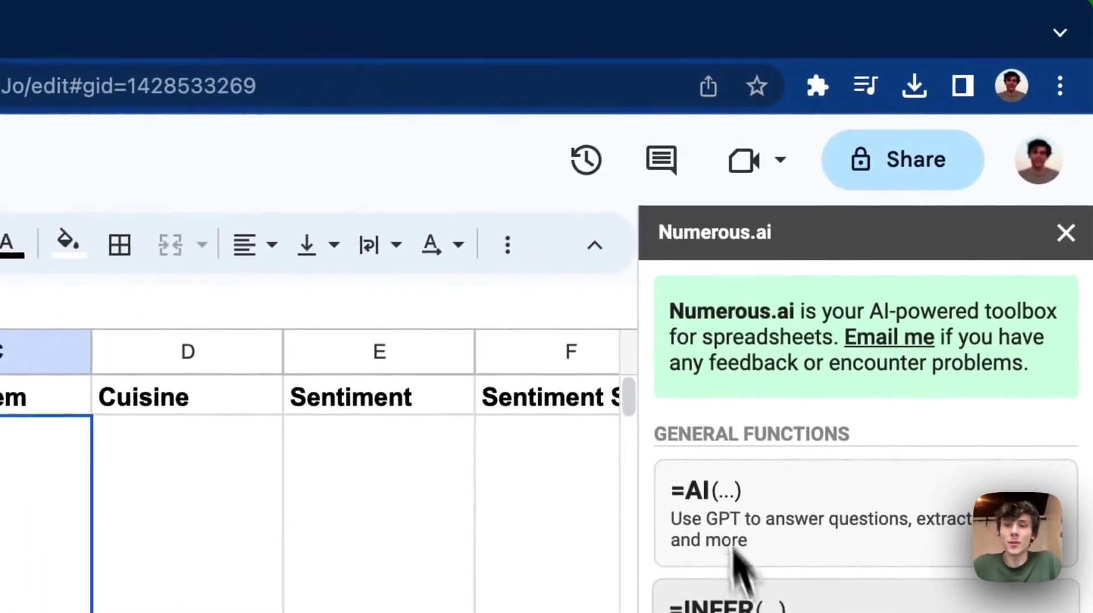
scroll(866, 455, down, 3)
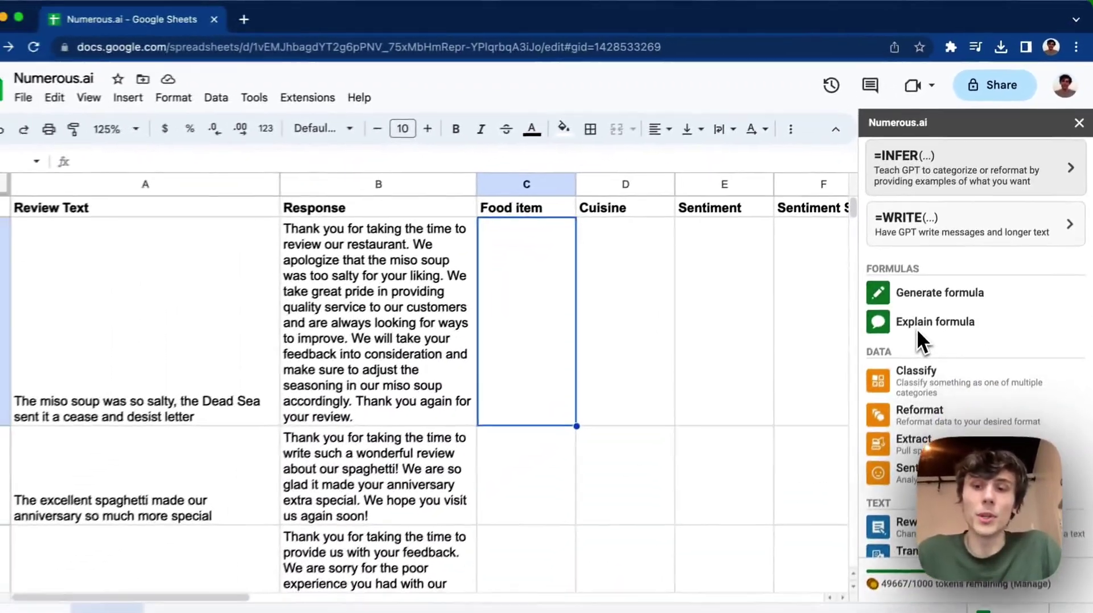
scroll(917, 327, down, 1)
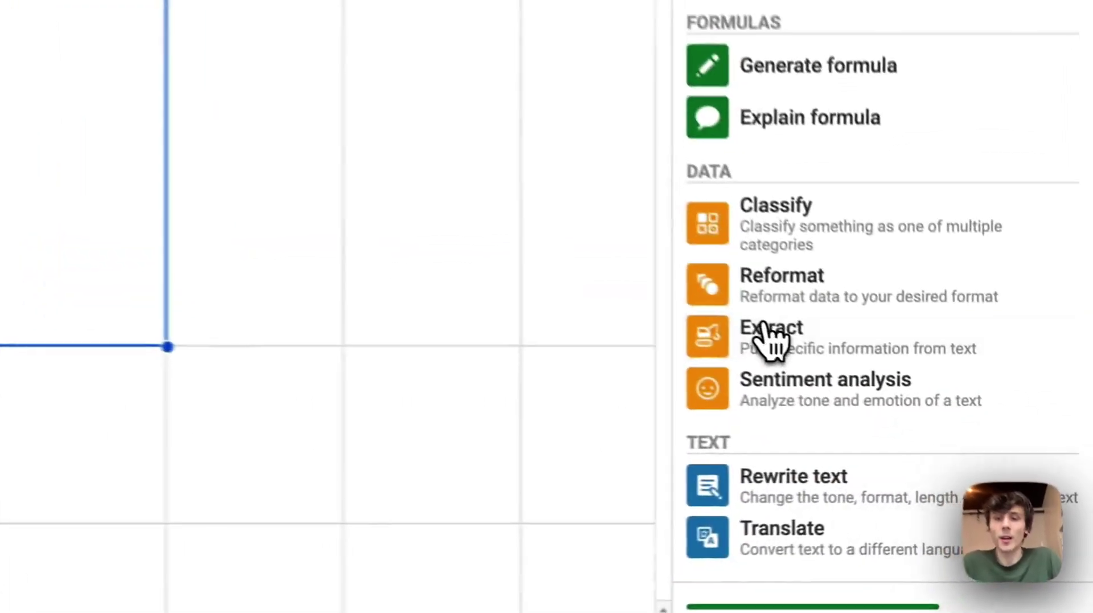
click(919, 406)
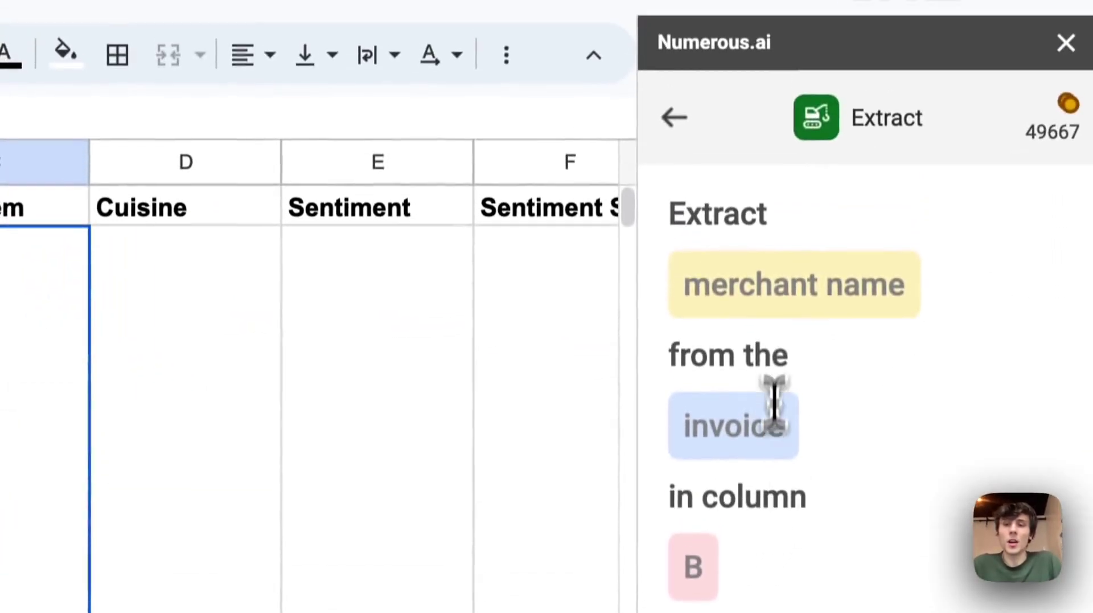
Set the extraction to "food item" from the "restaurant review" in column A and place it in C2
click(774, 291)
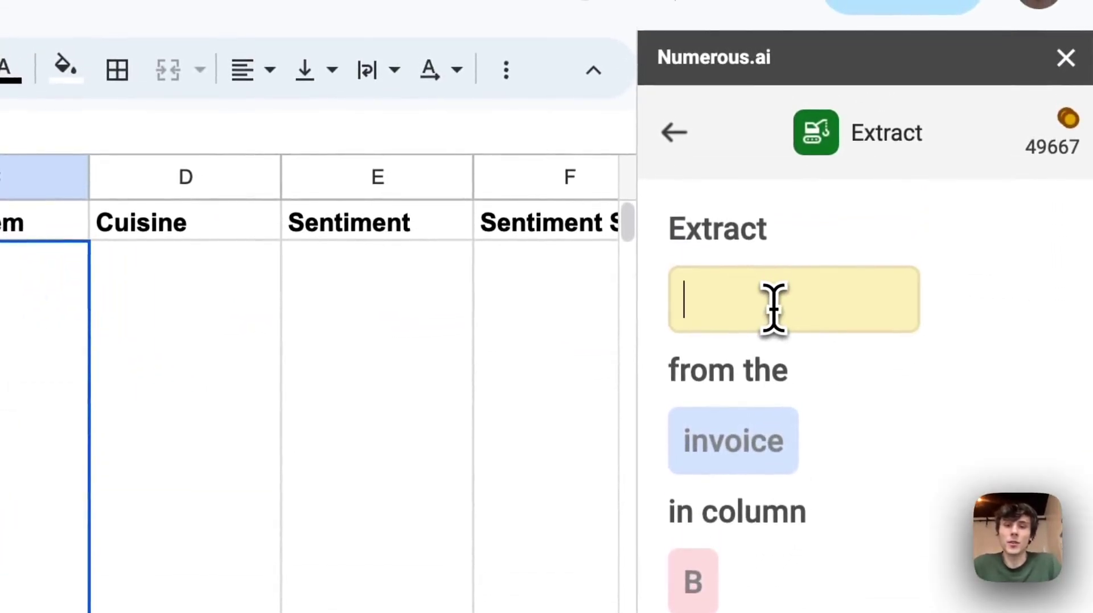
text(food item)
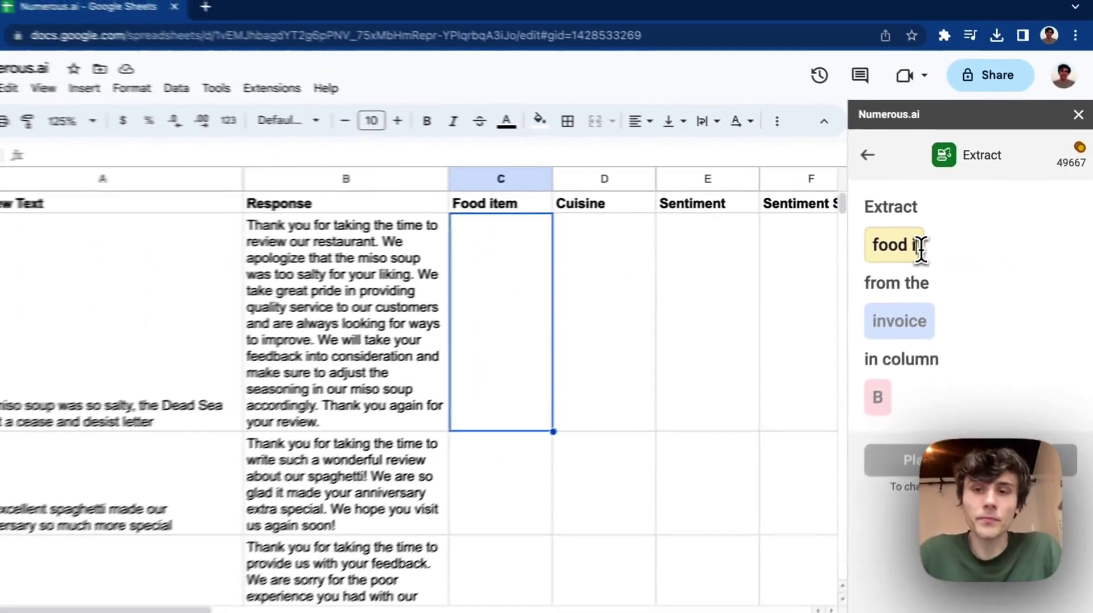
key(Tab)
text(res)
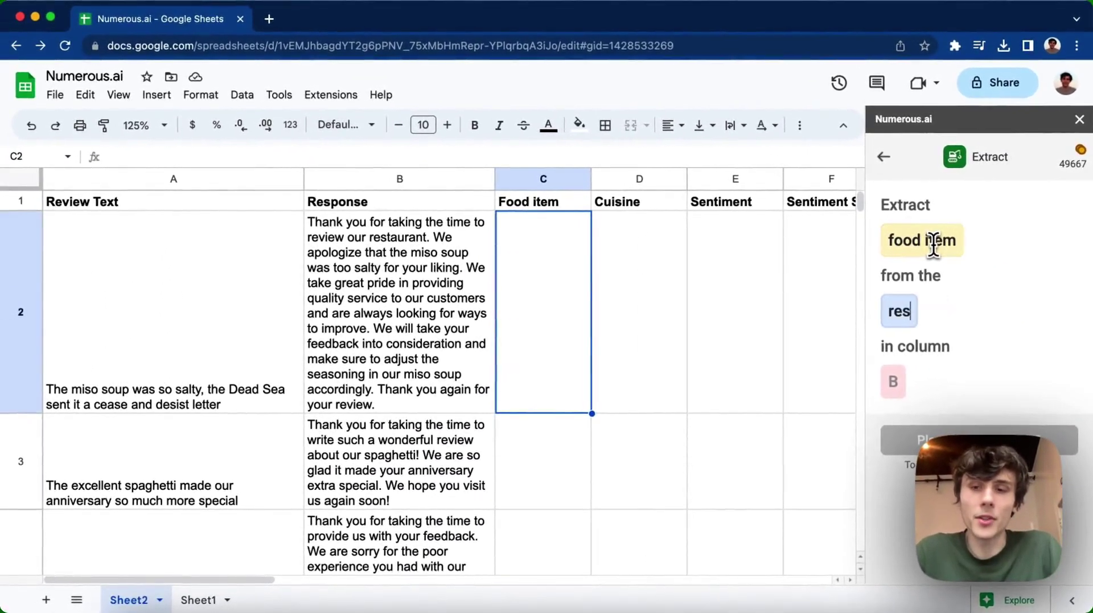
text(taurant revie)
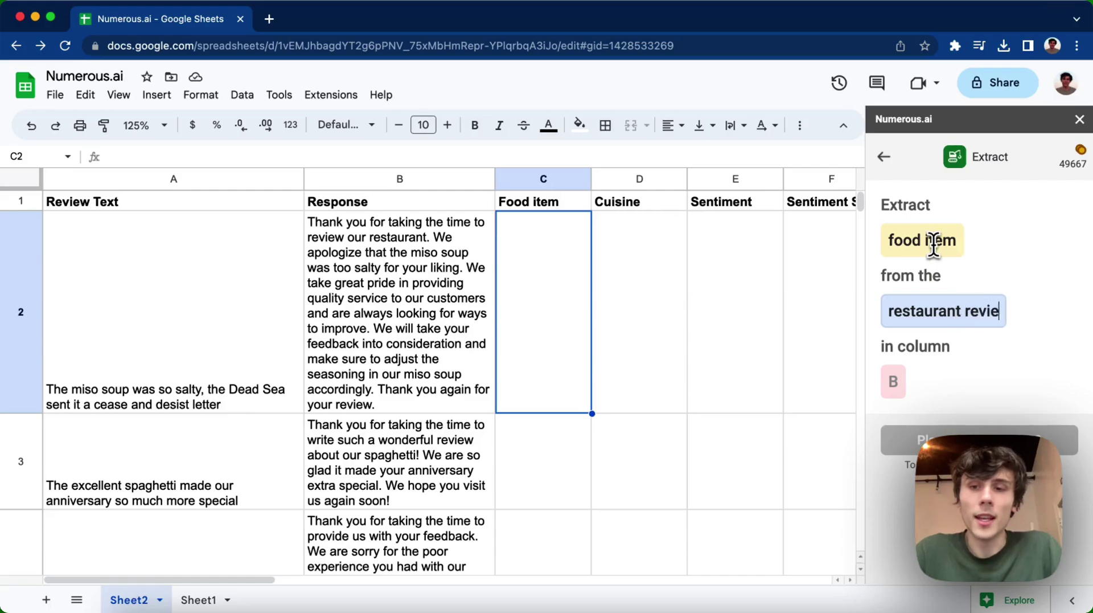
text(w)
key(Tab)
text(A)
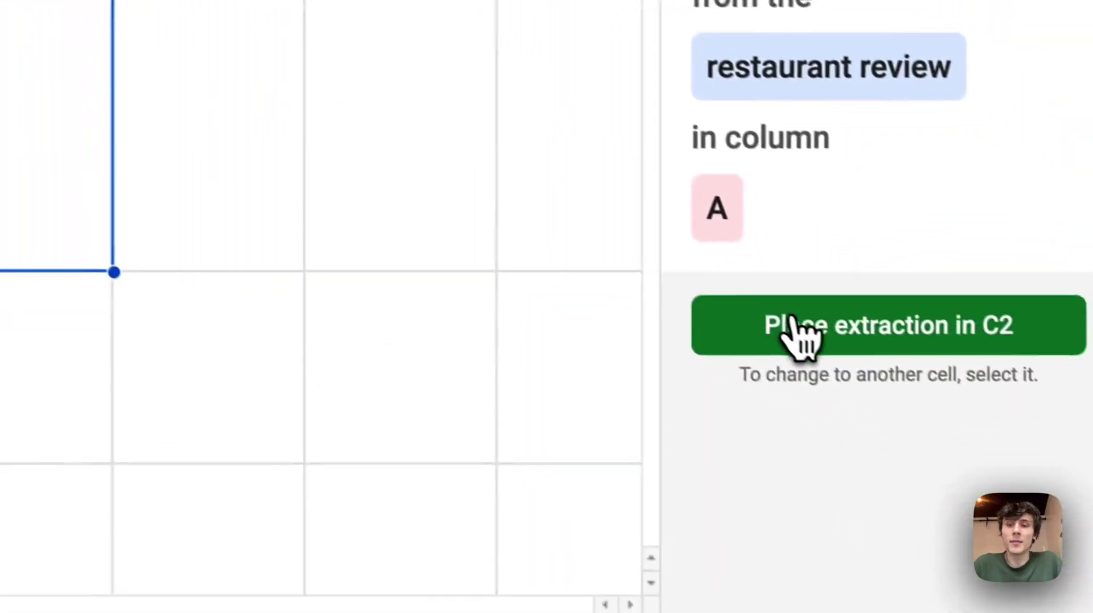
click(793, 334)
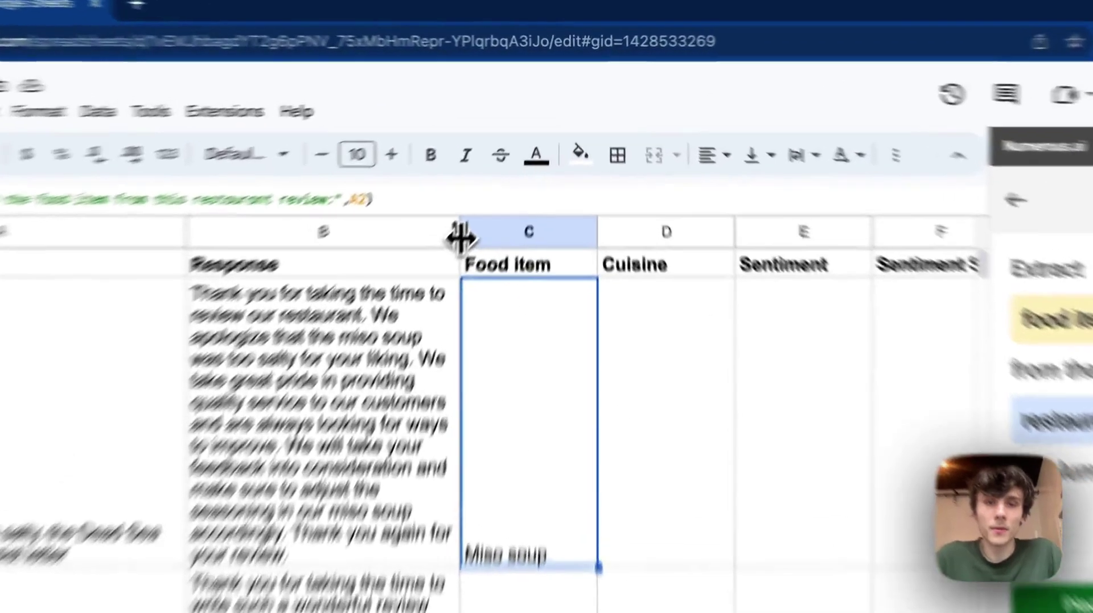
Widen the Response column and fill the food item extraction from C2 down through C11
drag(495, 179, 623, 178)
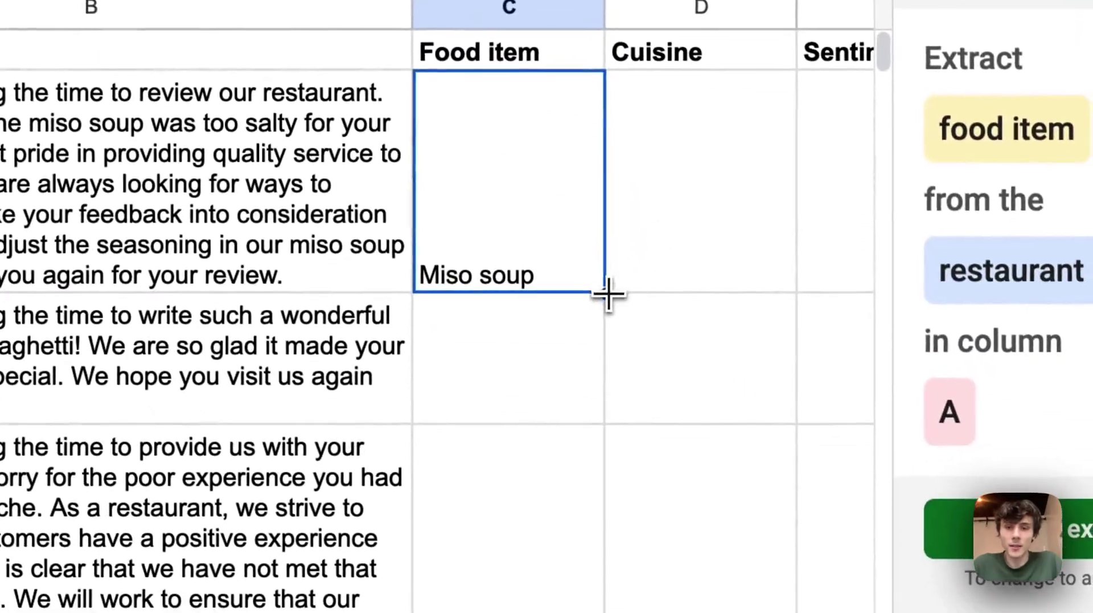
drag(734, 438, 707, 612)
drag(575, 604, 491, 329)
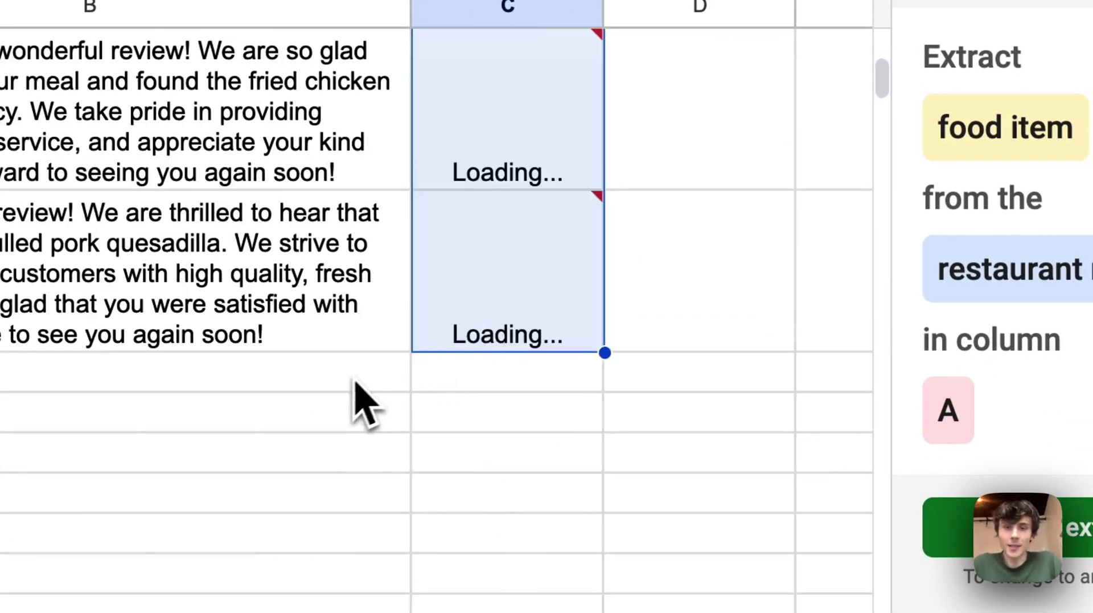
scroll(351, 388, up, 10)
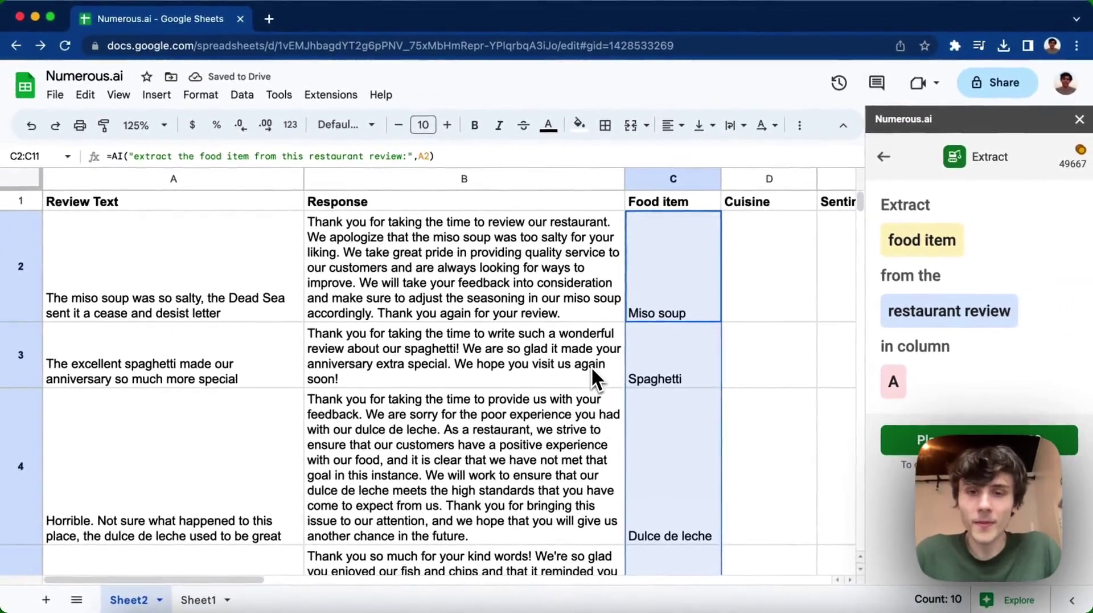
Select cell D2 under Cuisine and open the add-on's Get basic information tool
click(787, 237)
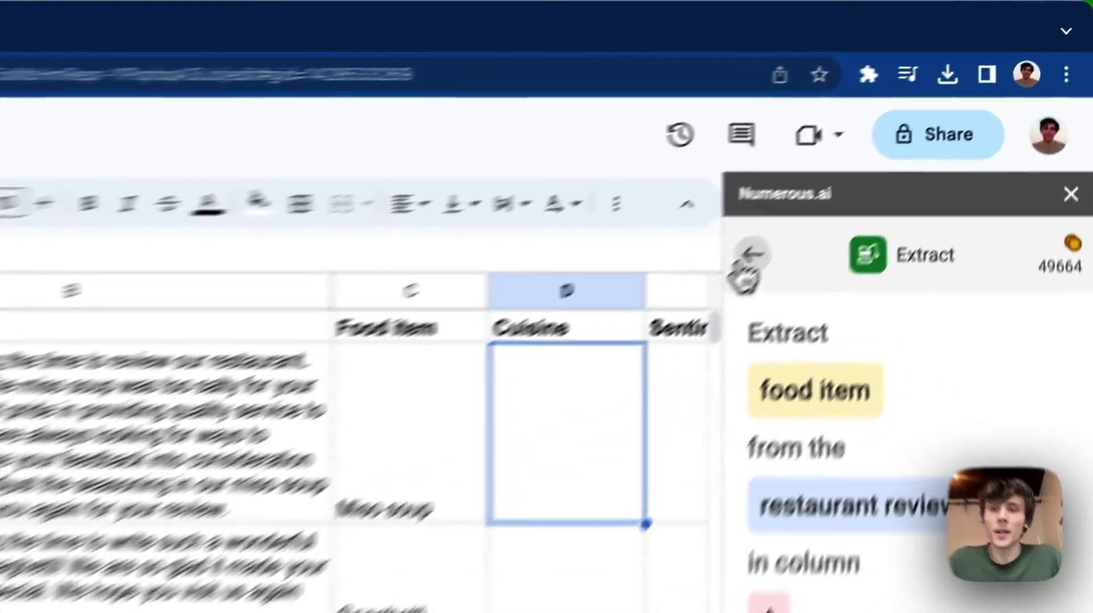
click(881, 157)
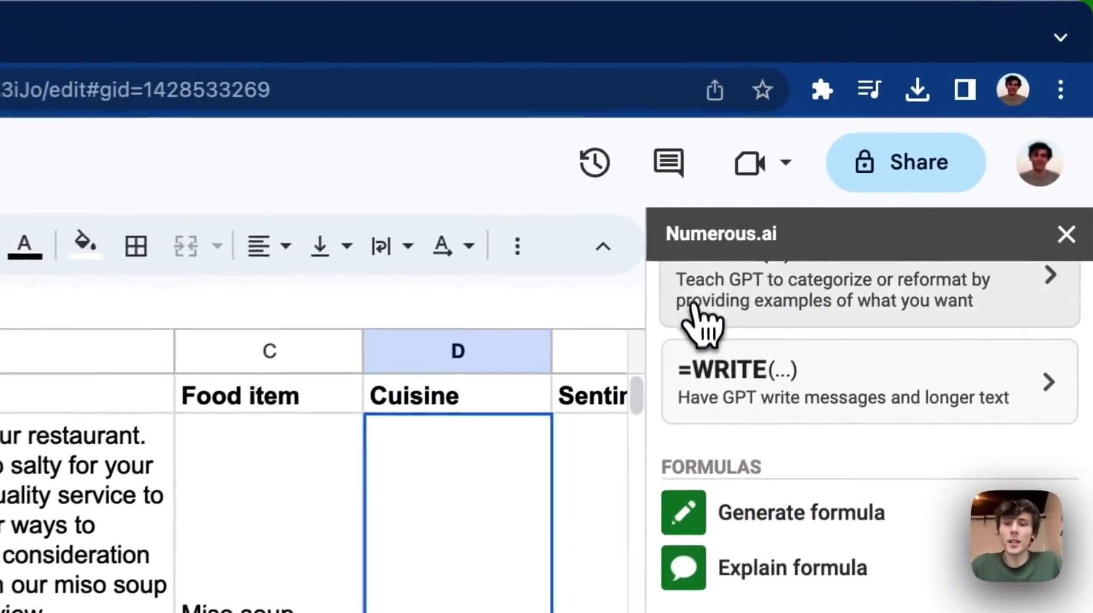
scroll(866, 433, down, 3)
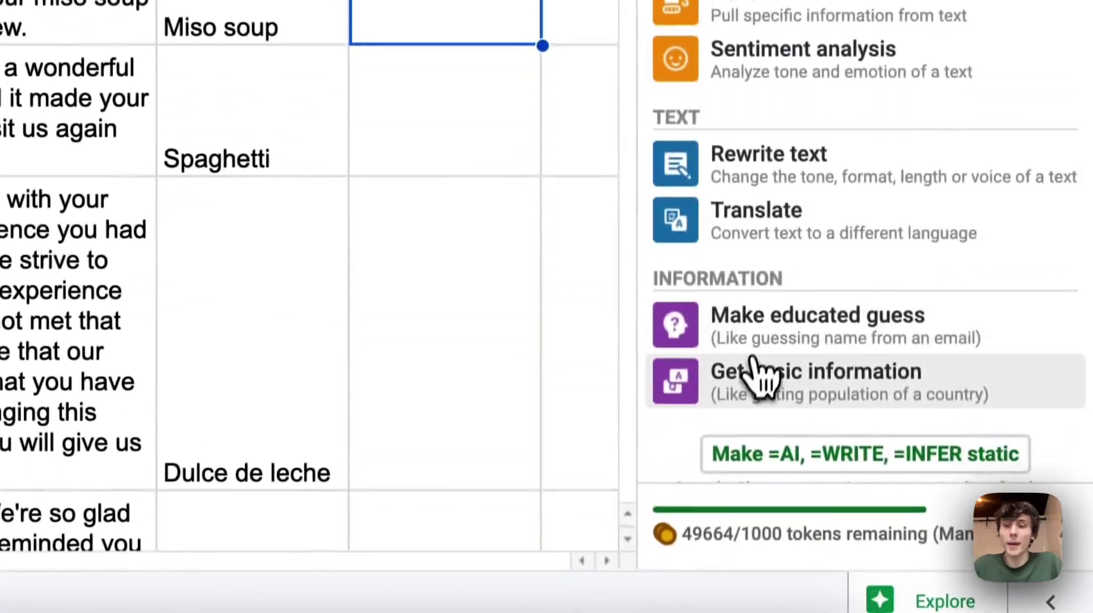
click(756, 378)
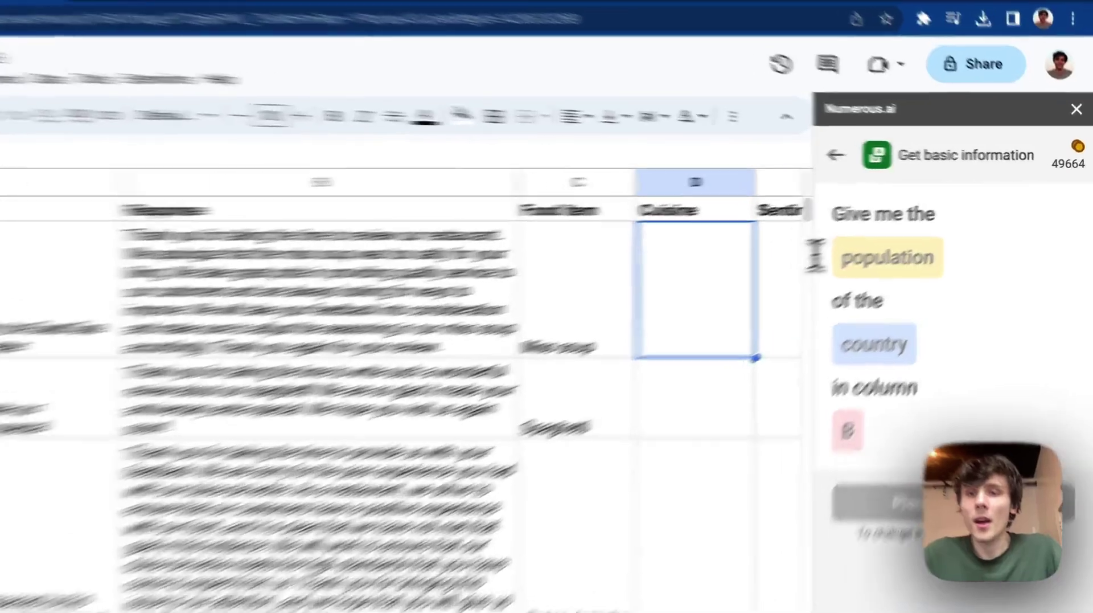
Set the information request to the "cuisine" of the "food item" in column C
click(856, 254)
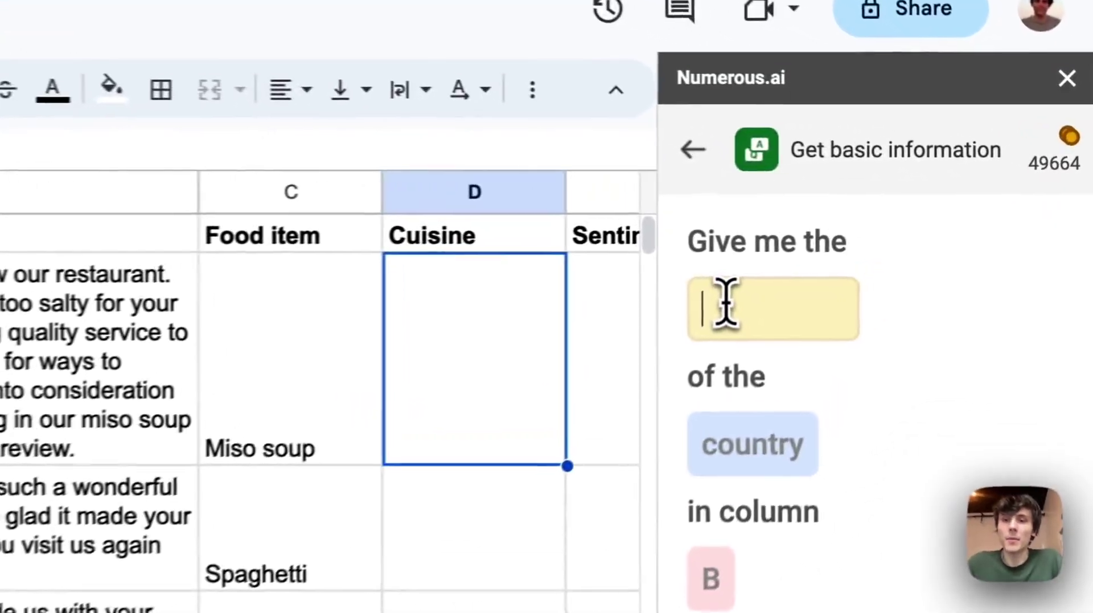
text(cuisi)
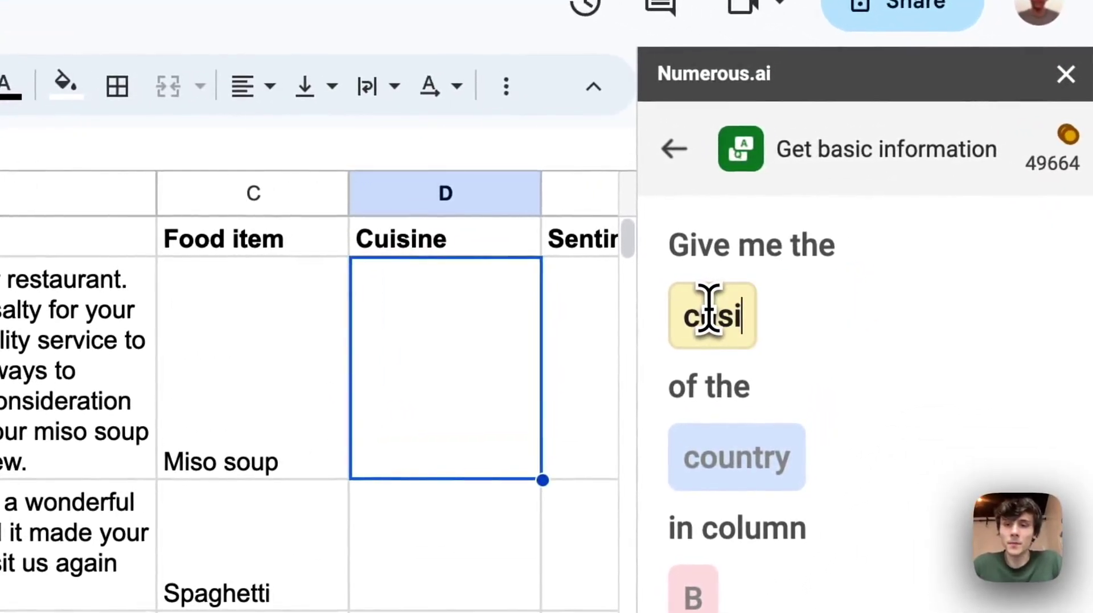
text(n)
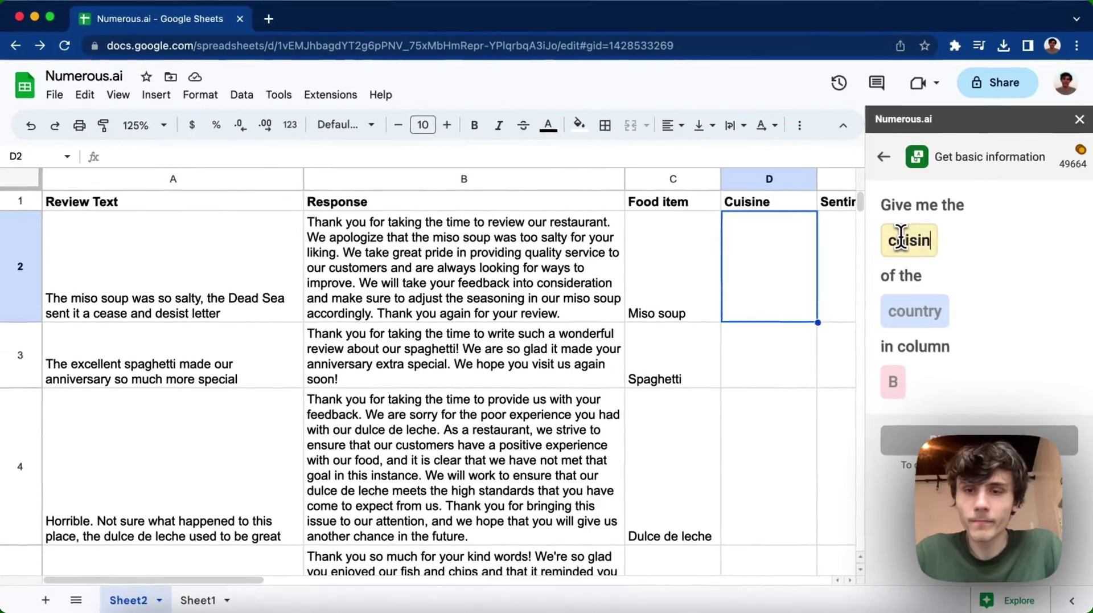
text(e)
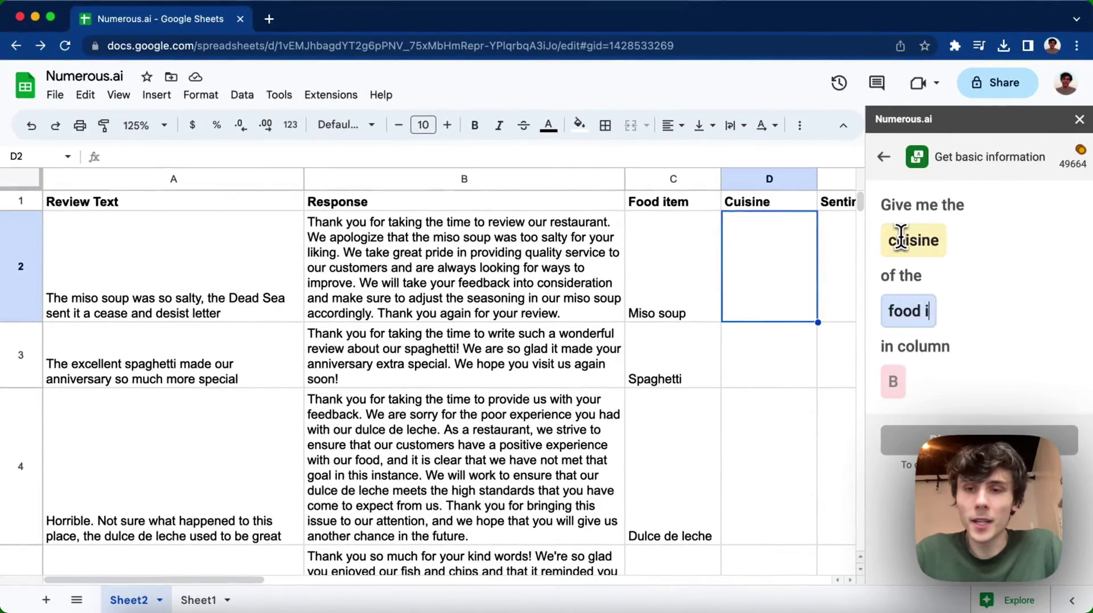
text(C)
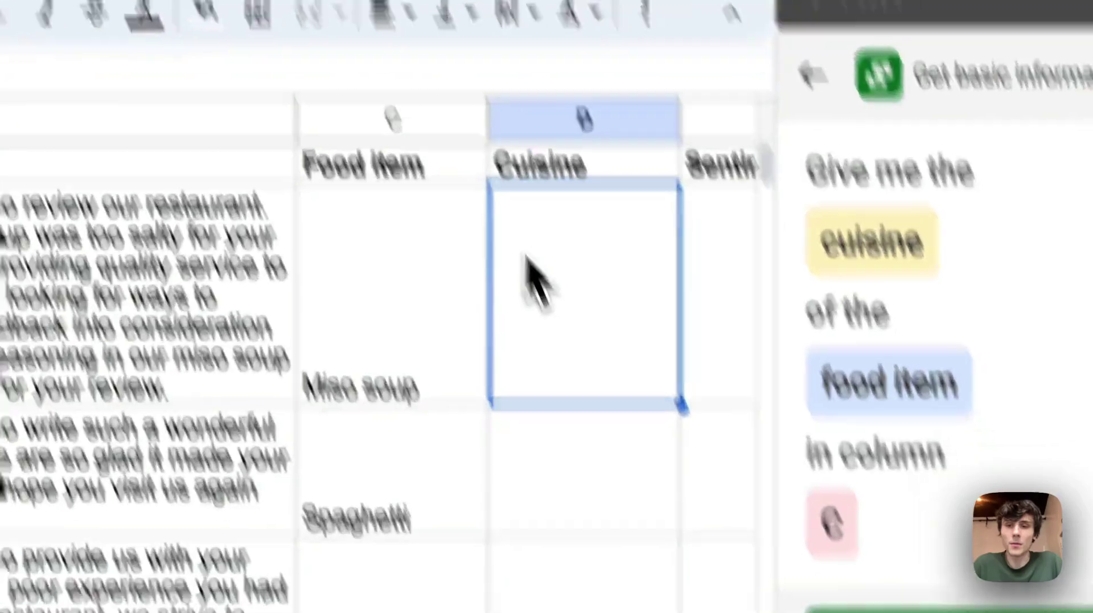
Place the cuisine result in D2 and fill it down the Cuisine column through D11
click(746, 310)
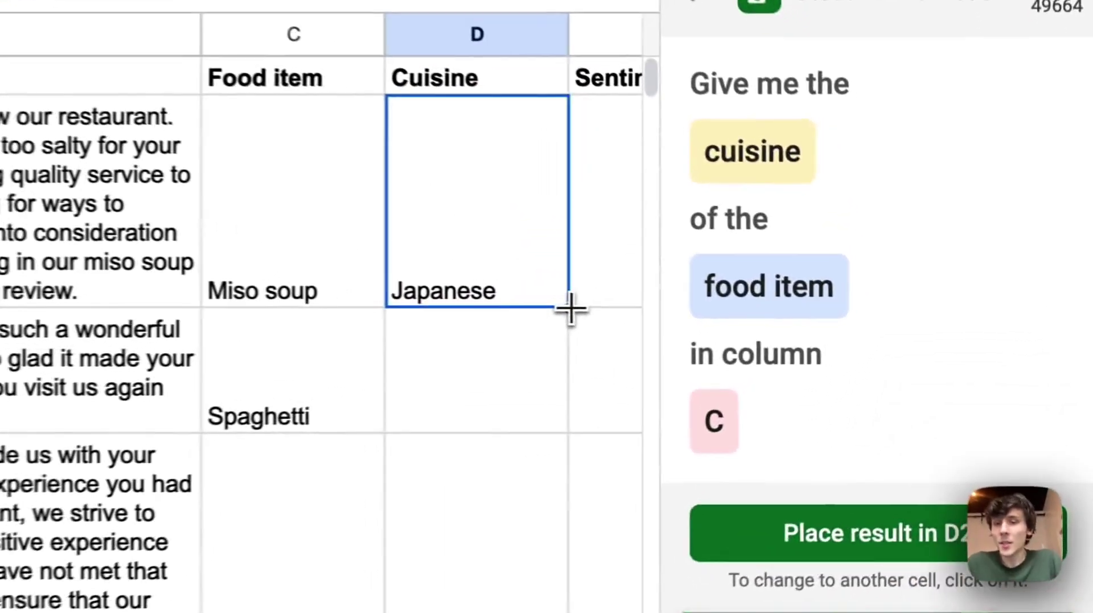
drag(818, 323, 809, 467)
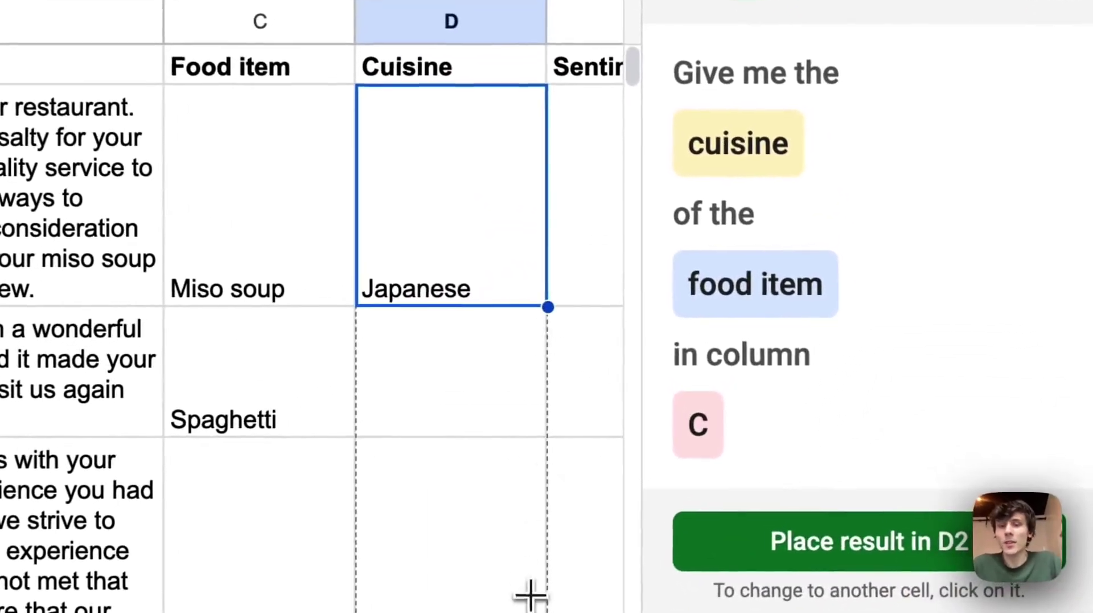
drag(529, 595, 557, 378)
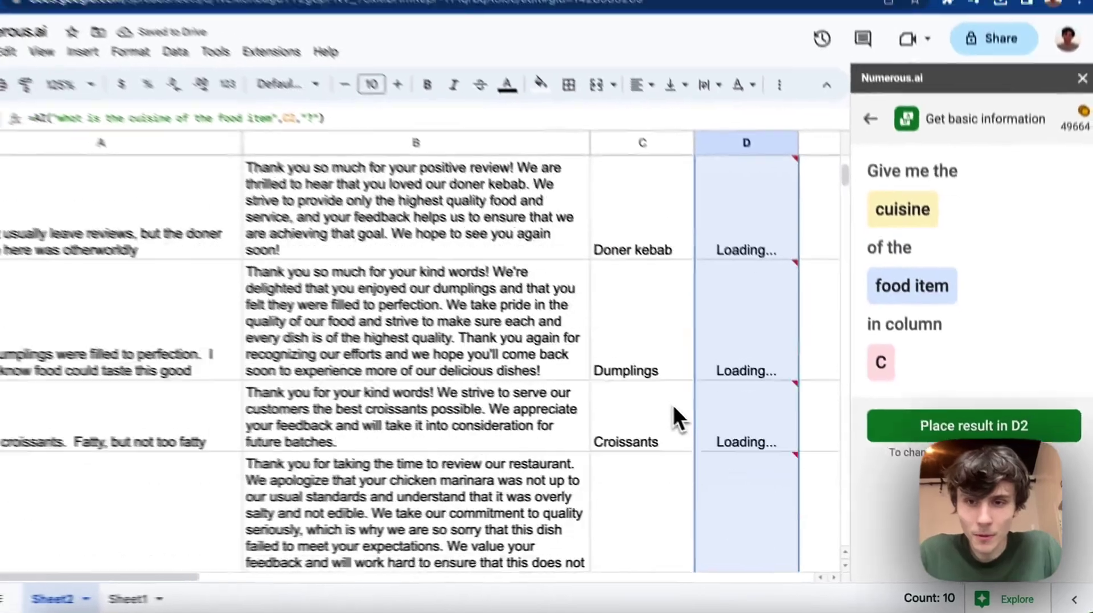
scroll(673, 404, up, 10)
scroll(703, 433, right, 5)
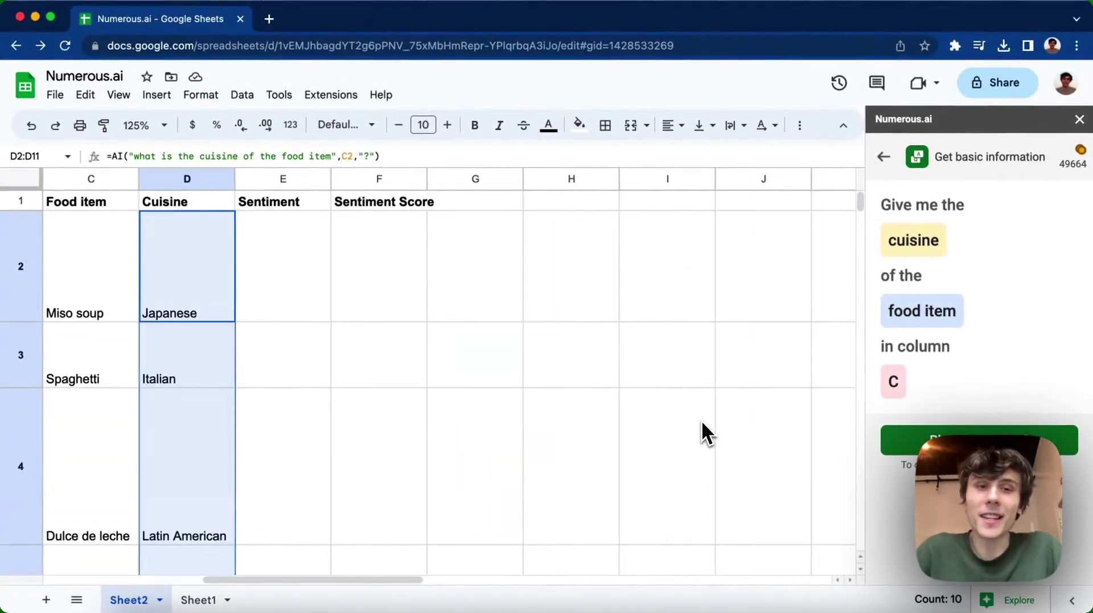
scroll(500, 385, left, 5)
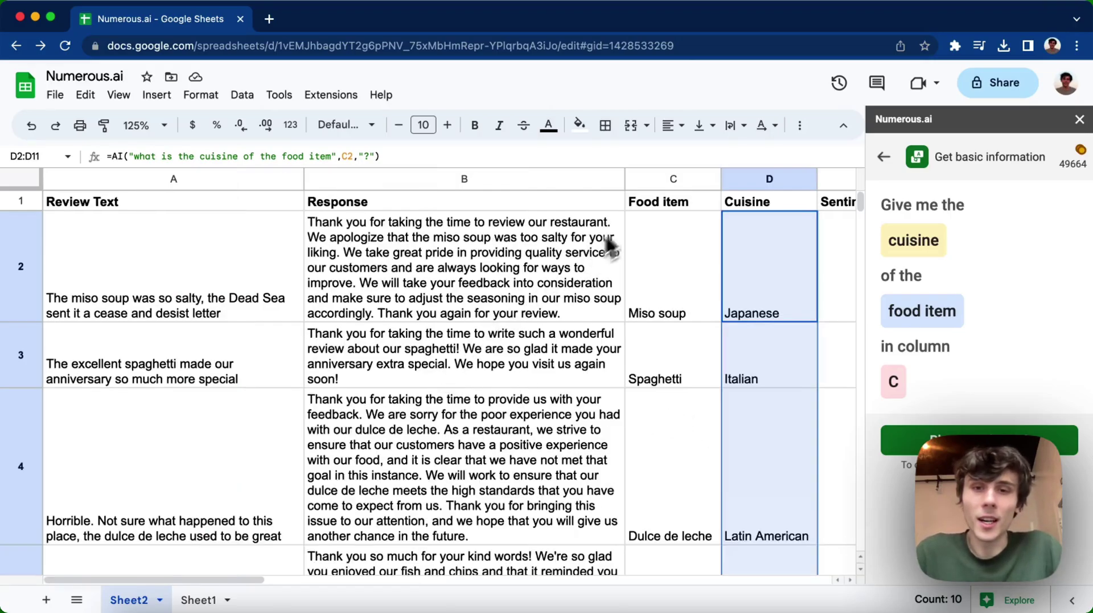
Narrow the Response column and set the text wrapping of all of column B to clip
drag(625, 180, 461, 180)
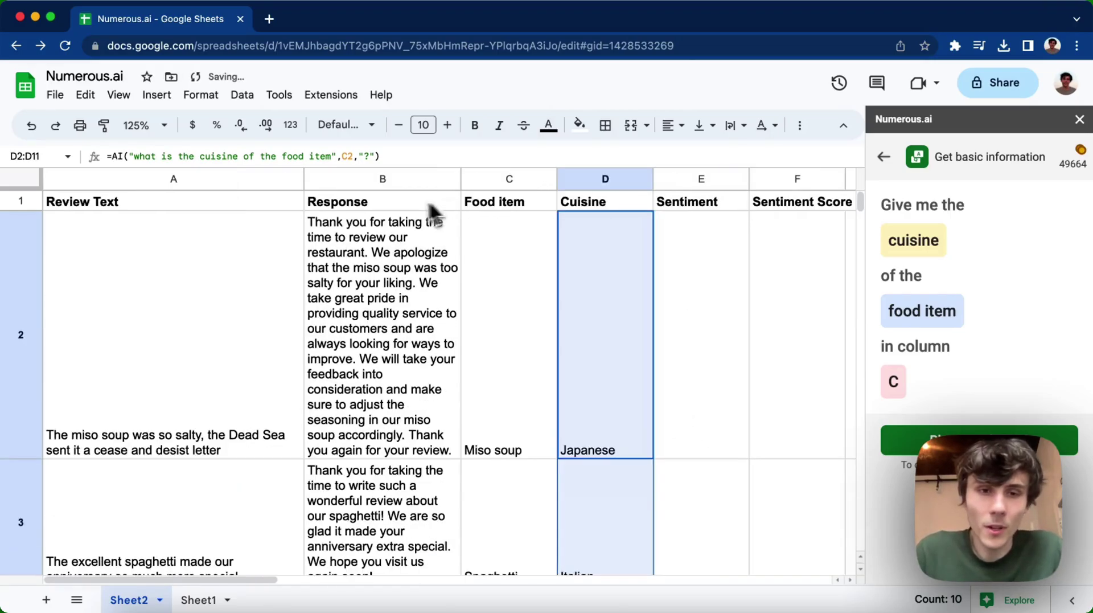
click(374, 201)
click(735, 126)
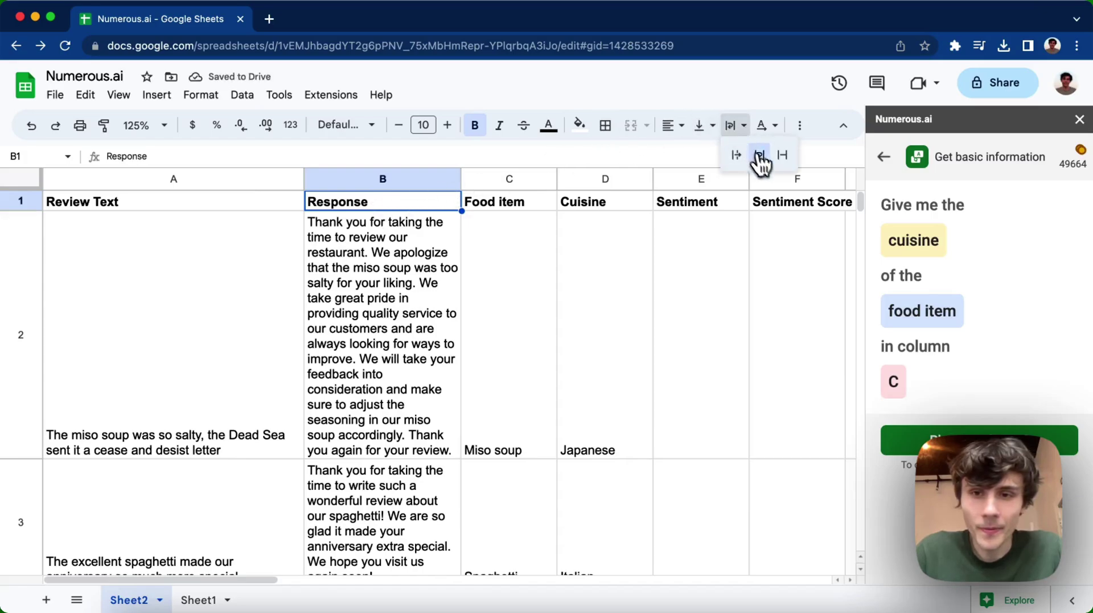
click(784, 155)
click(447, 179)
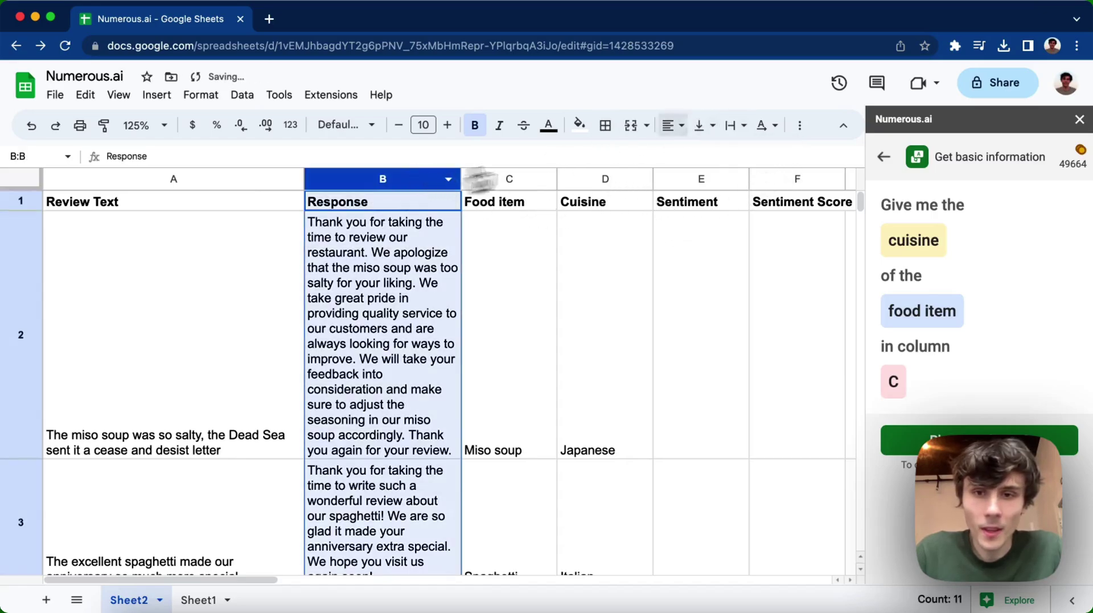
click(731, 126)
click(779, 156)
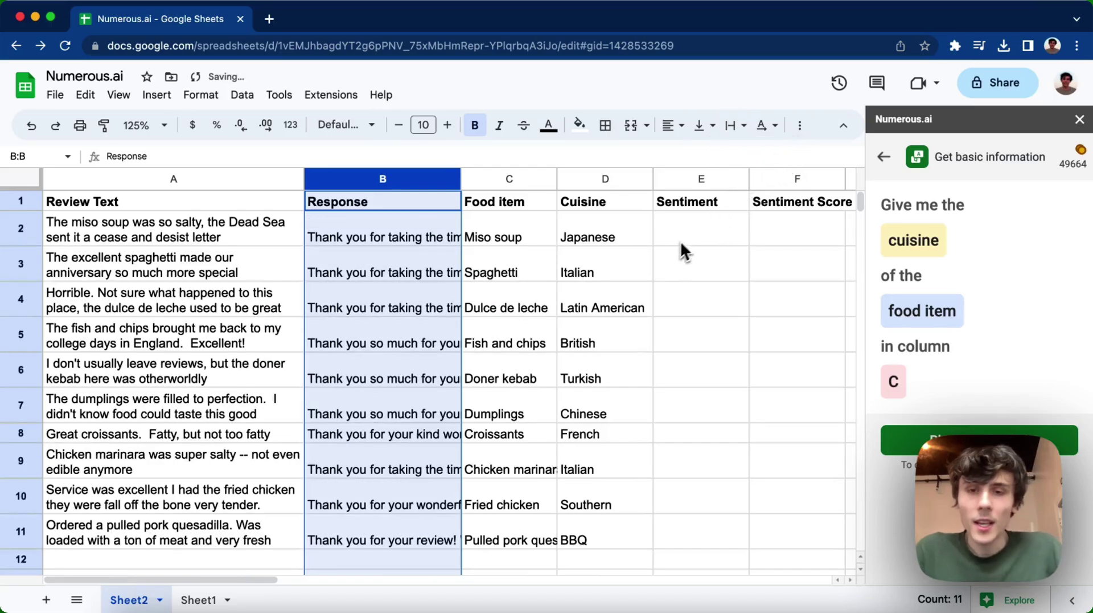
Select cell E2 under Sentiment and open the add-on's Sentiment analysis tool
click(693, 232)
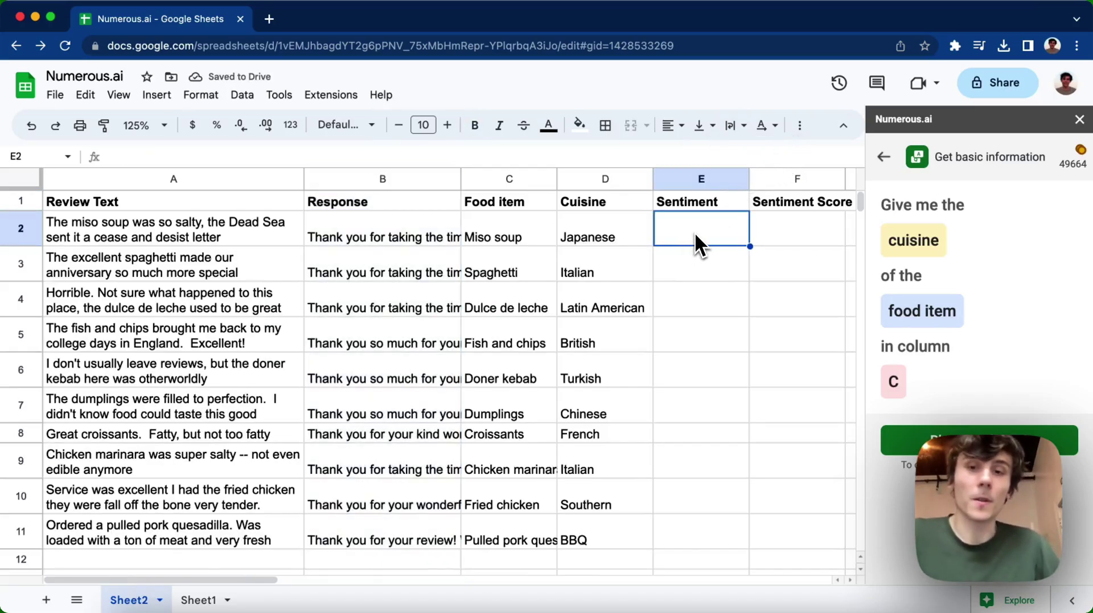
click(884, 158)
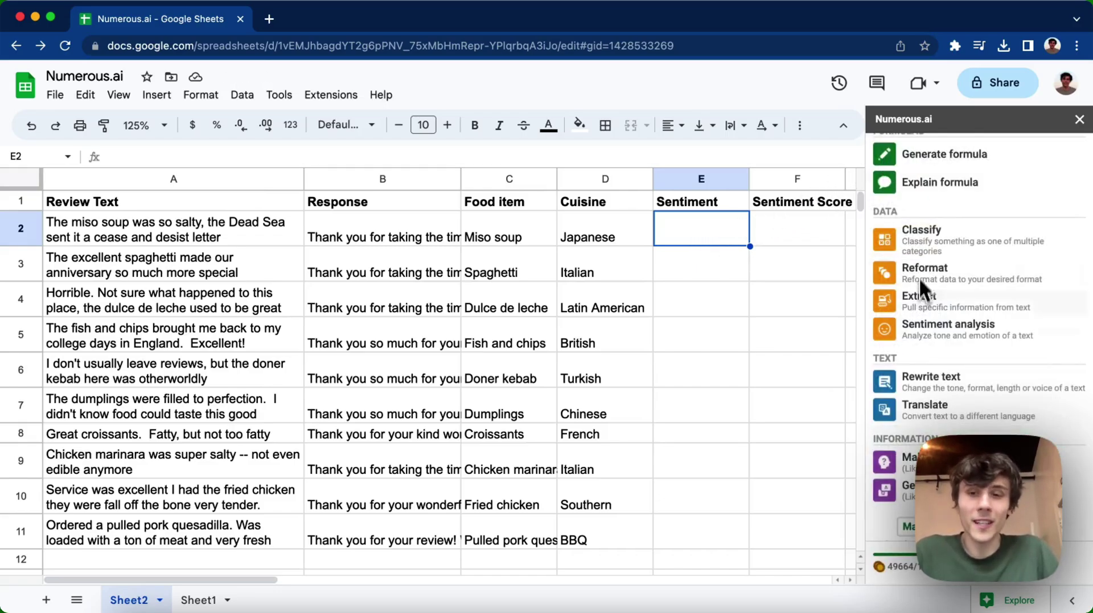
click(937, 333)
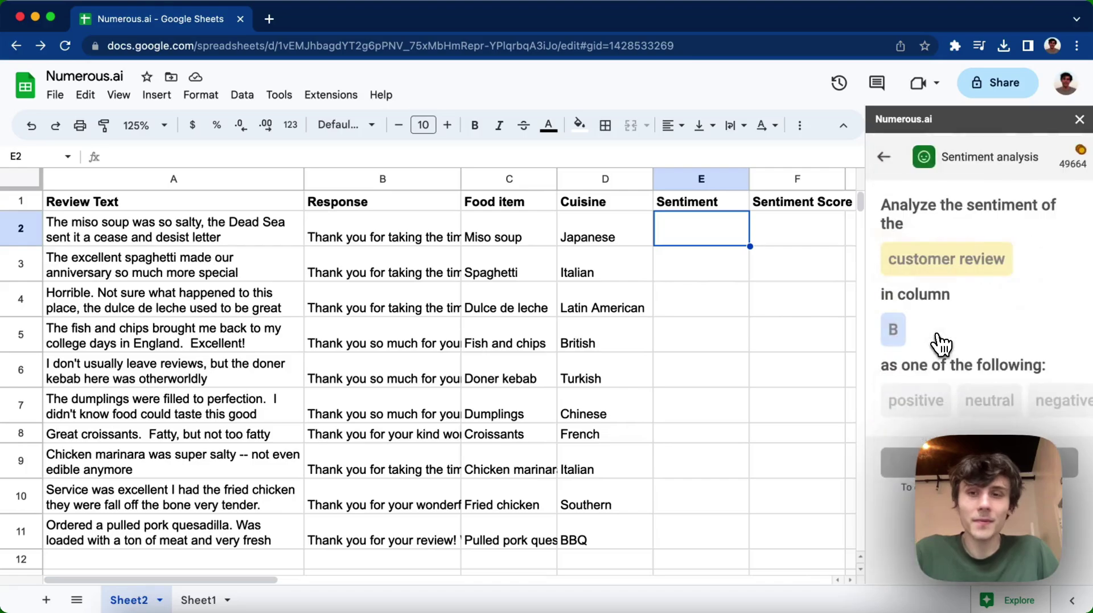
Set the sentiment analysis to use the "restaurant review" in column A
click(936, 267)
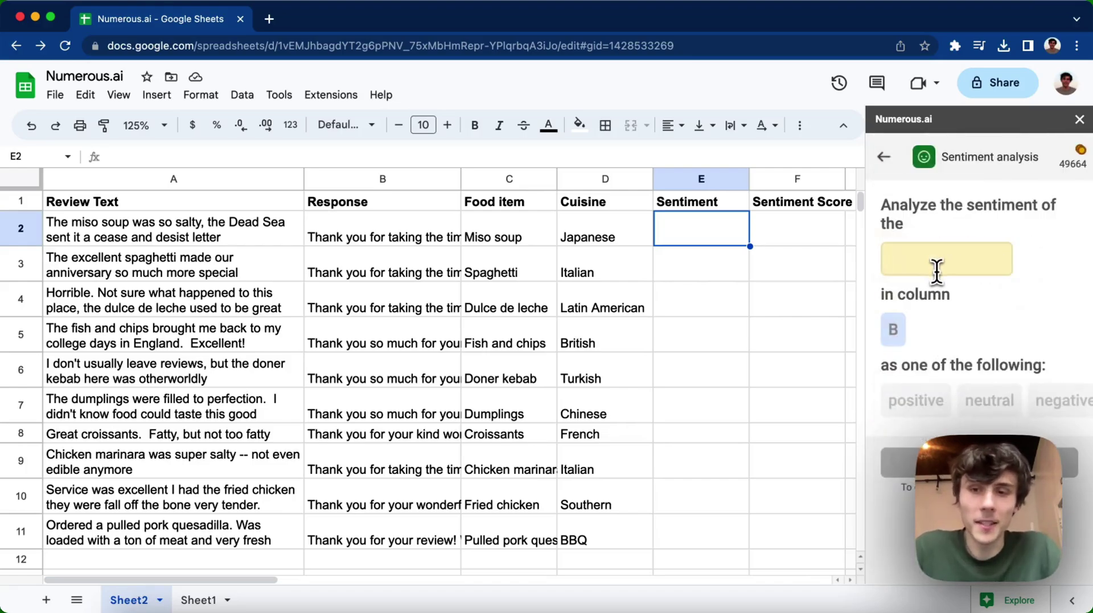
text(c)
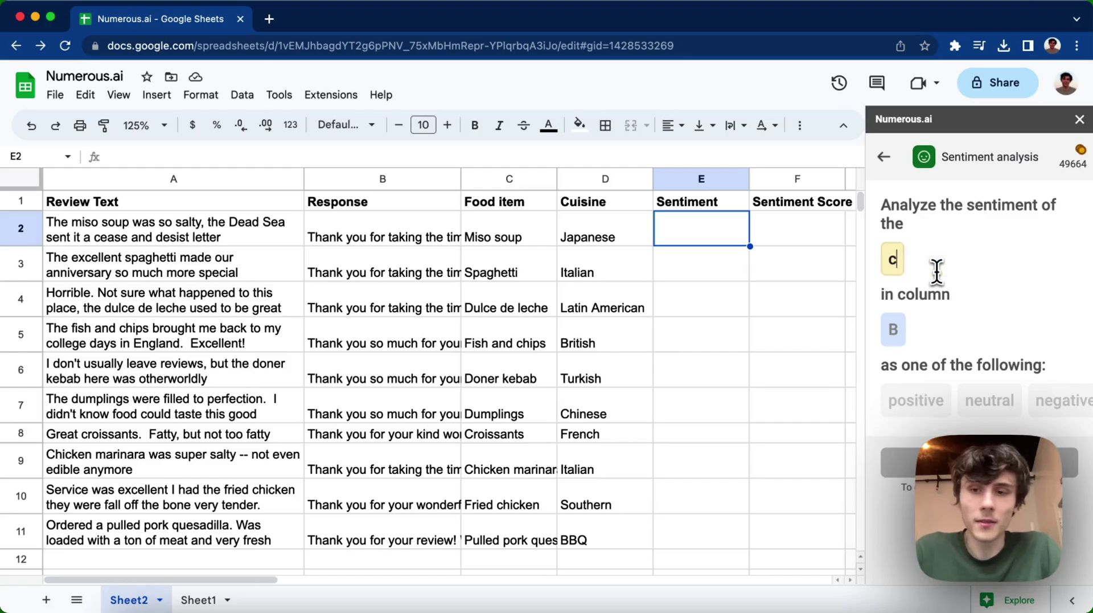
key(BackSpace)
text(restaurant review)
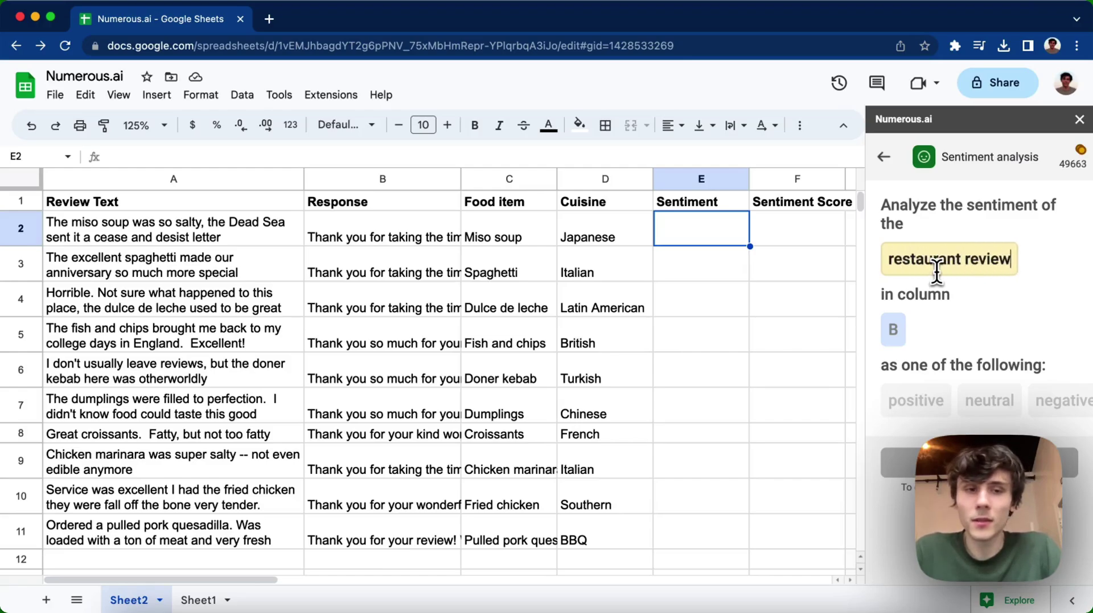
key(Tab)
text(A)
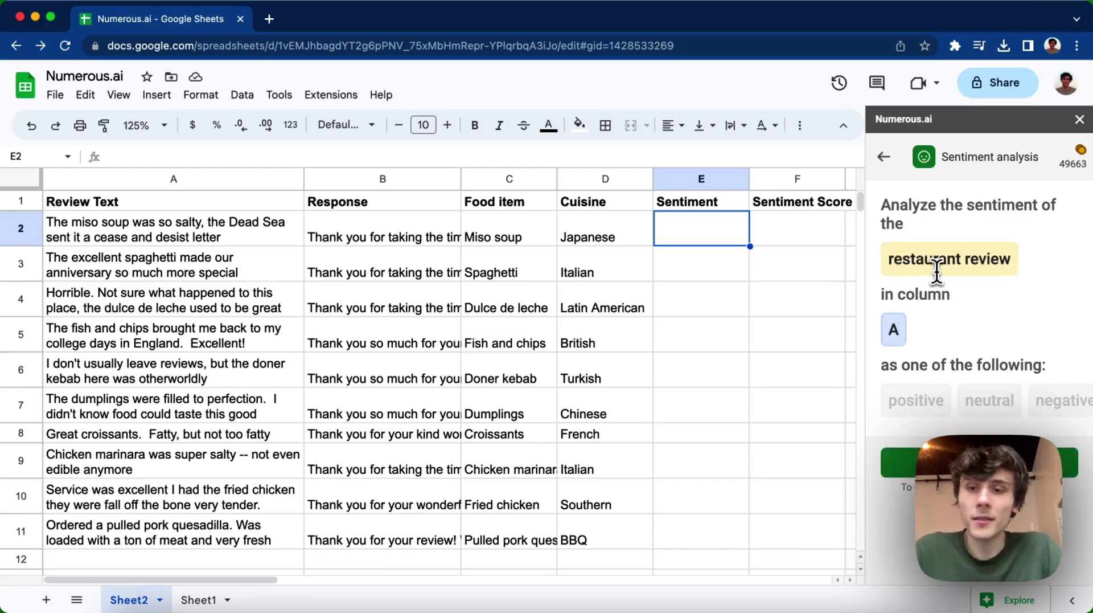
Add "Positive" and "Negative" as the sentiment categories
click(894, 392)
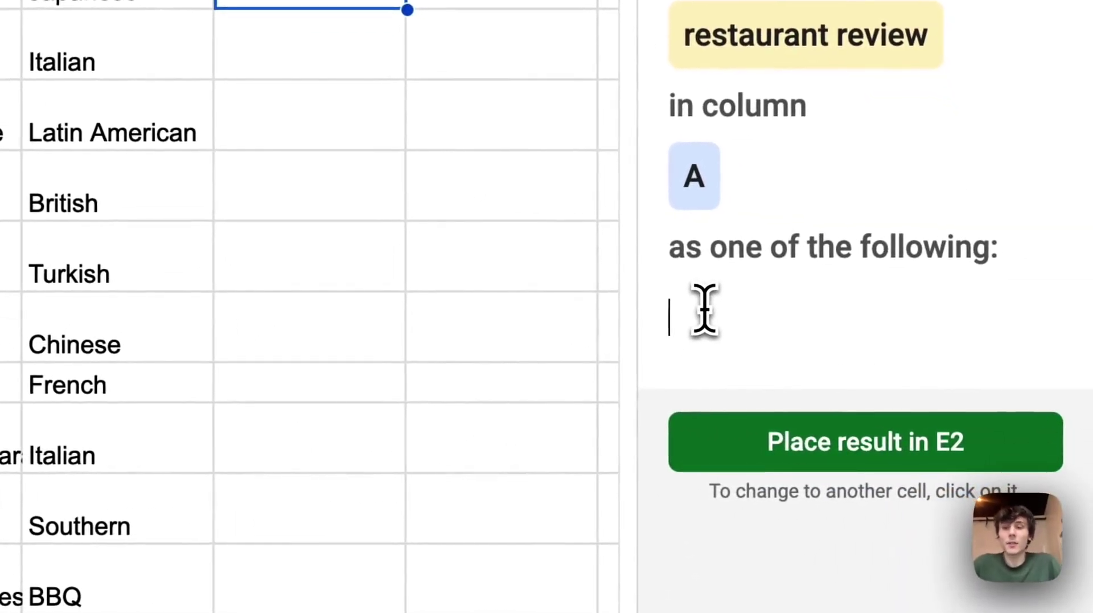
text(Positive)
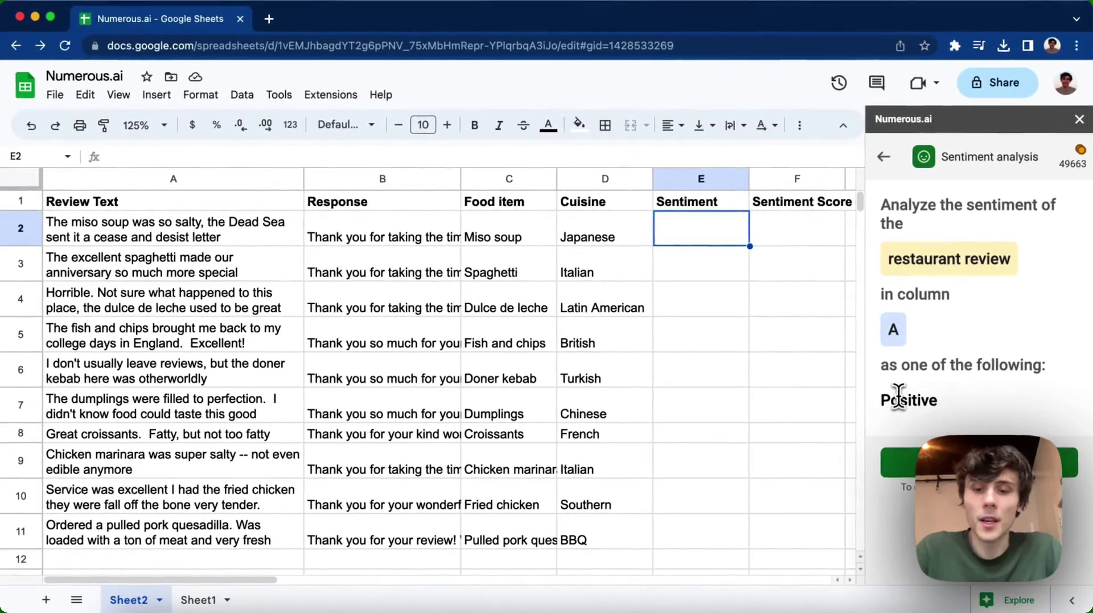
key(Return)
text(Negati)
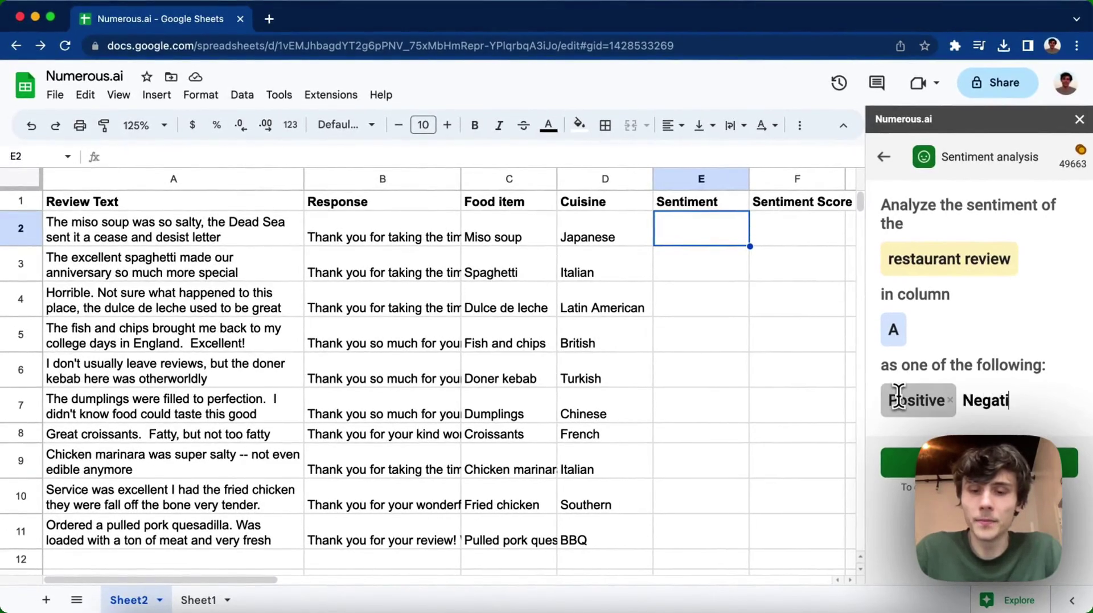
text(ve)
key(Return)
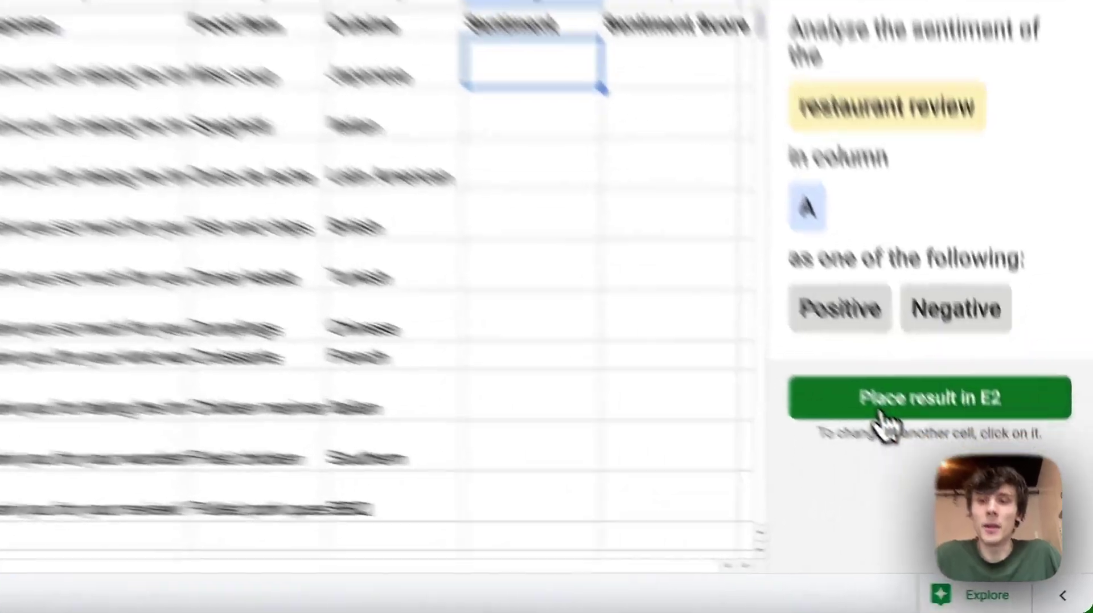
Place the sentiment result in E2 and fill it down the Sentiment column through E11
click(948, 473)
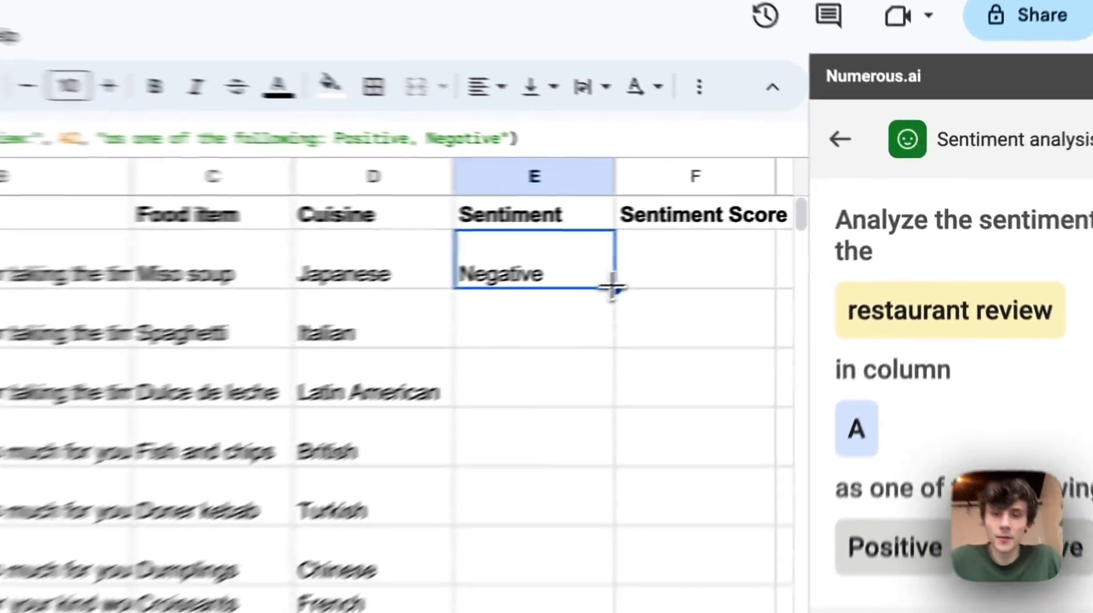
drag(750, 246, 716, 457)
drag(572, 351, 537, 499)
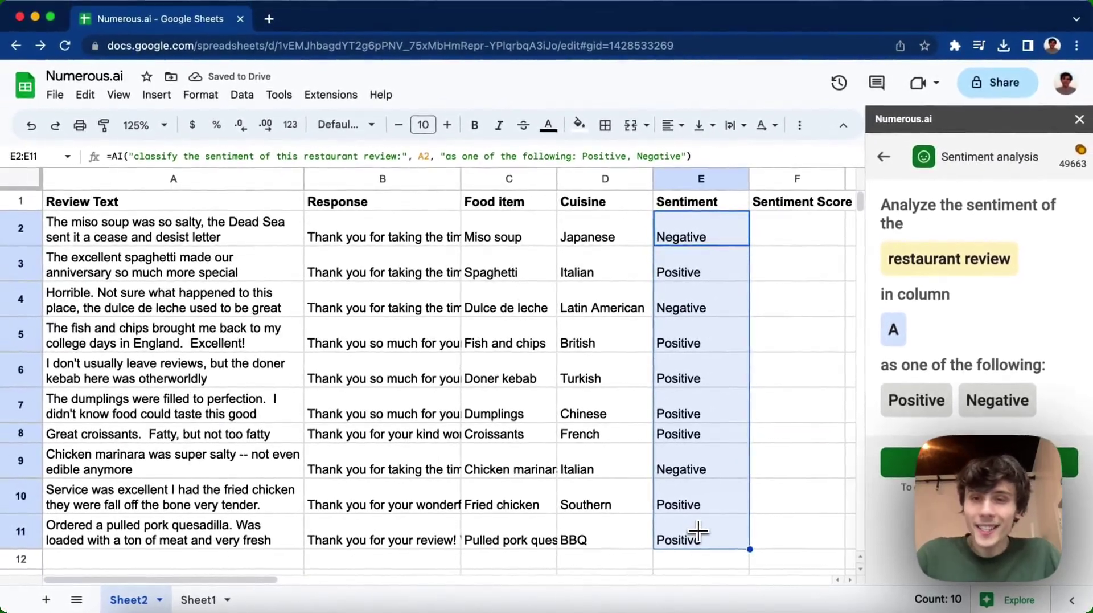
Open the add-on's Generate formula tool and select cell F2 under Sentiment Score
click(884, 156)
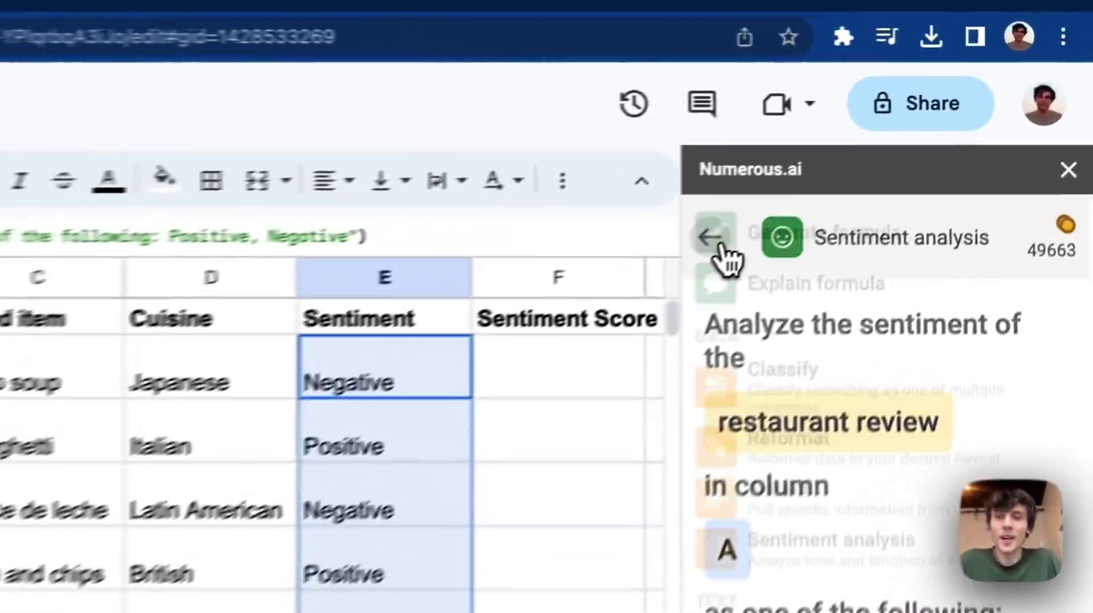
scroll(919, 257, up, 2)
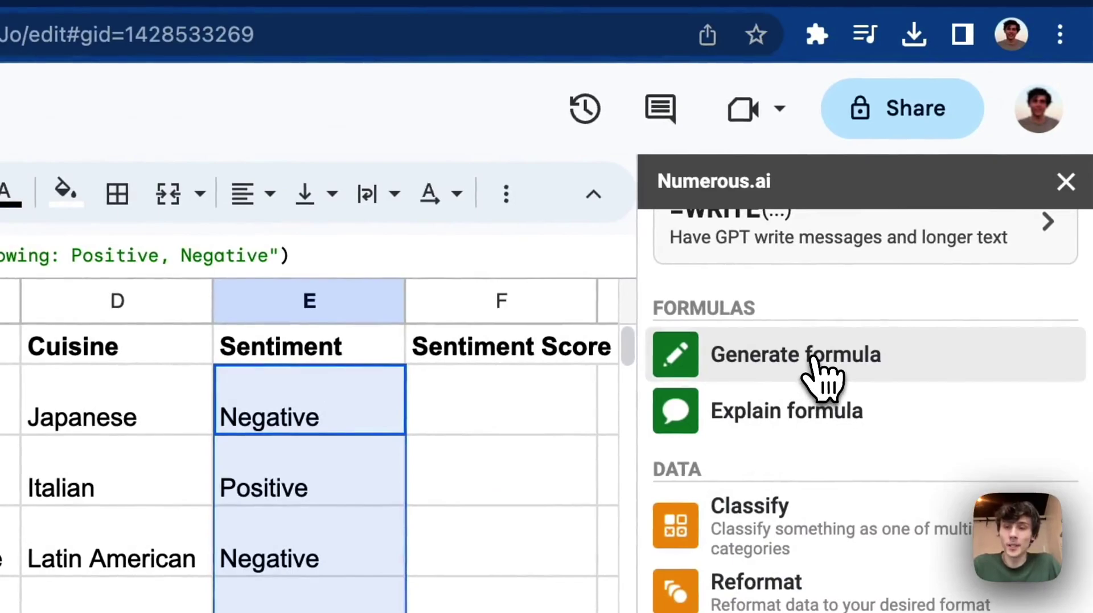
click(803, 371)
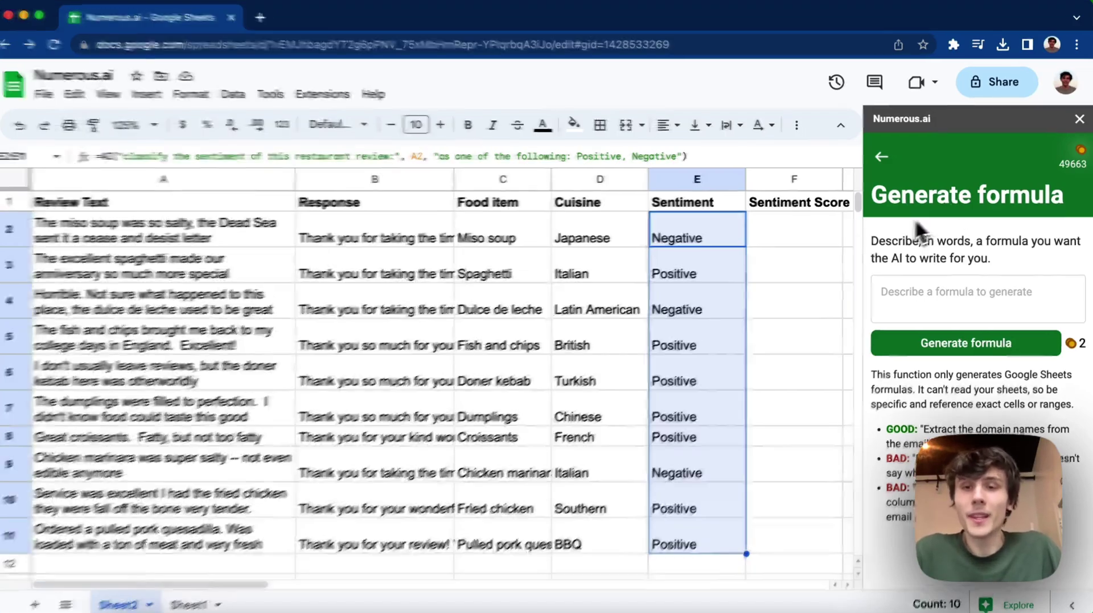
click(820, 240)
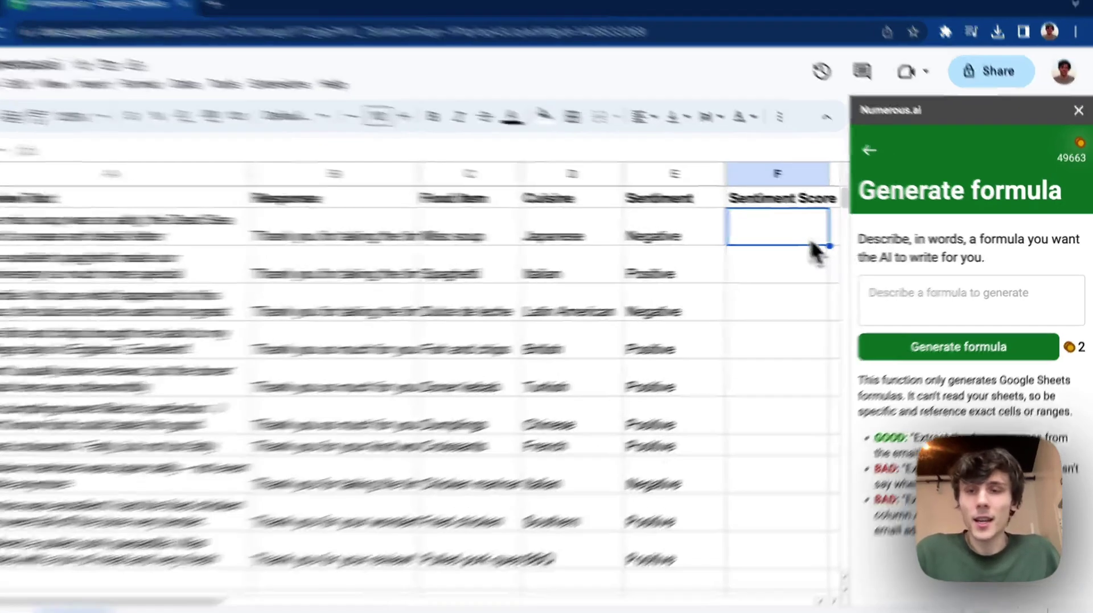
click(880, 281)
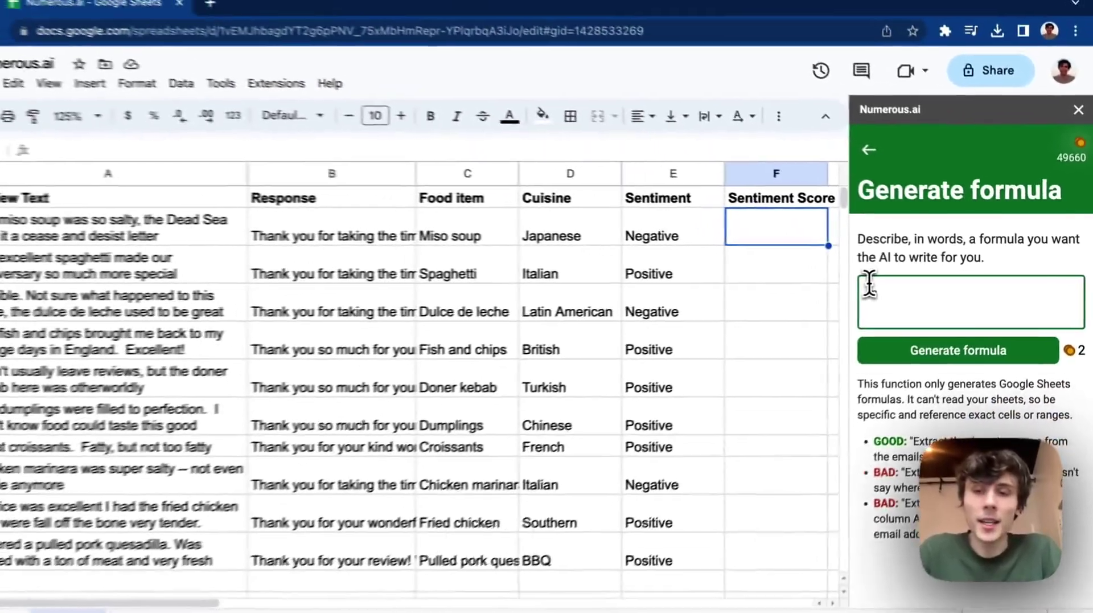
text(If cell E)
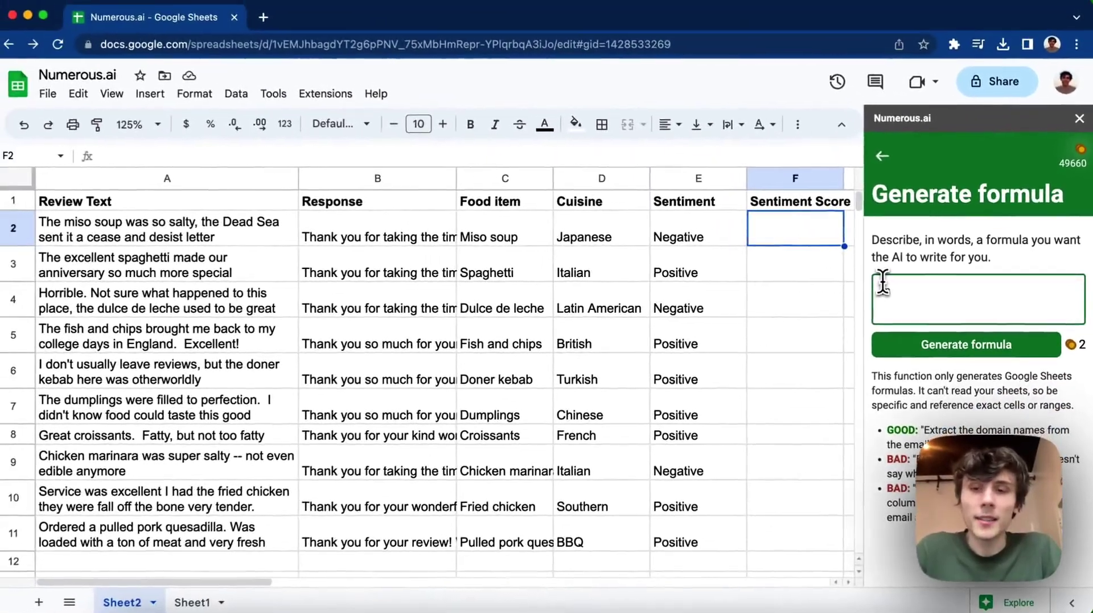
text(2,)
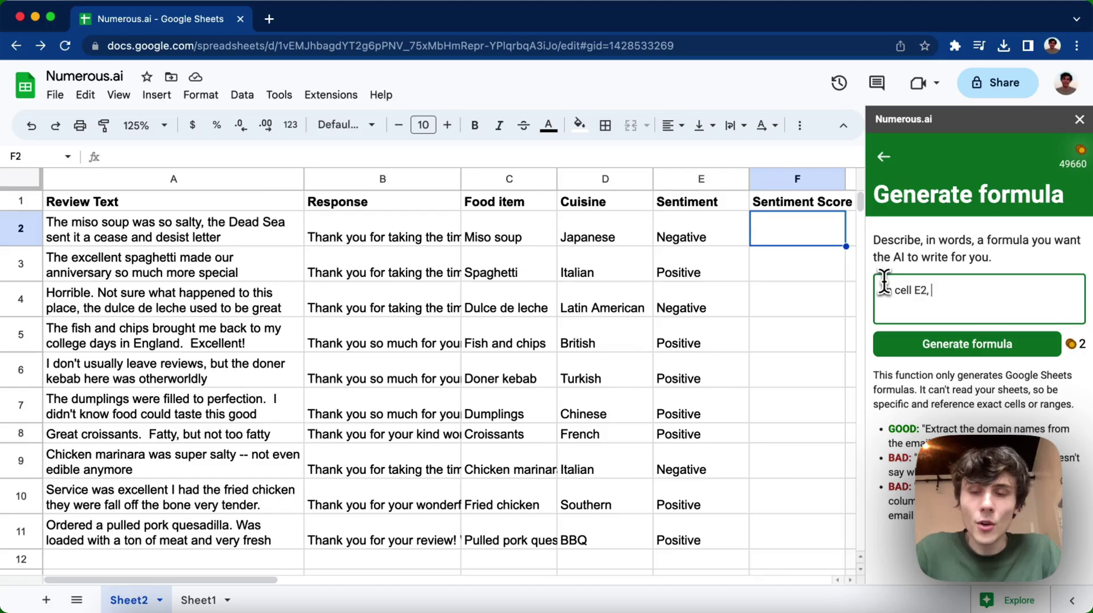
key(super+a)
key(BackSpace)
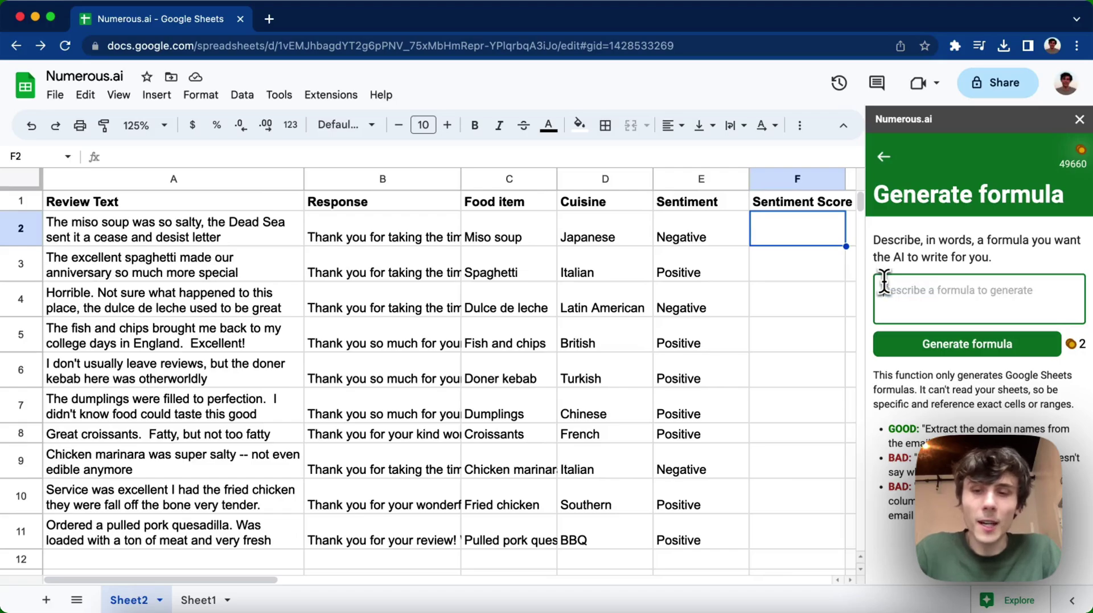
Describe the wanted formula as: Return "0" if cell E2 is "Negative", return "1" if cell E2 is "Positive"
text(Return "Negative)
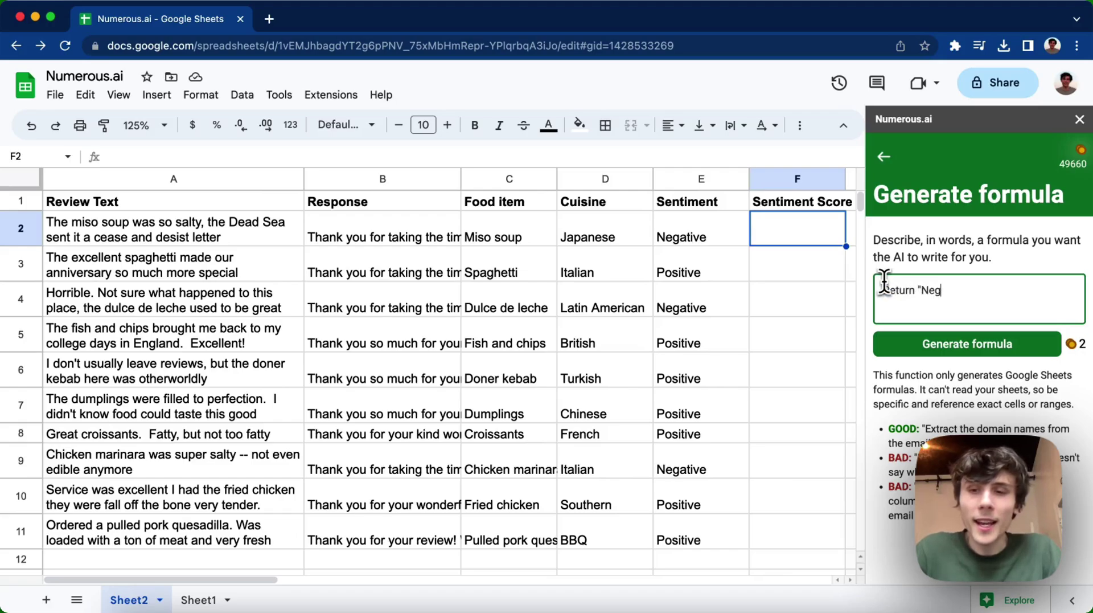
key(BackSpace)
key(BackSpace)
key(BackSpace)
key(BackSpace)
key(BackSpace)
key(BackSpace)
key(BackSpace)
key(BackSpace)
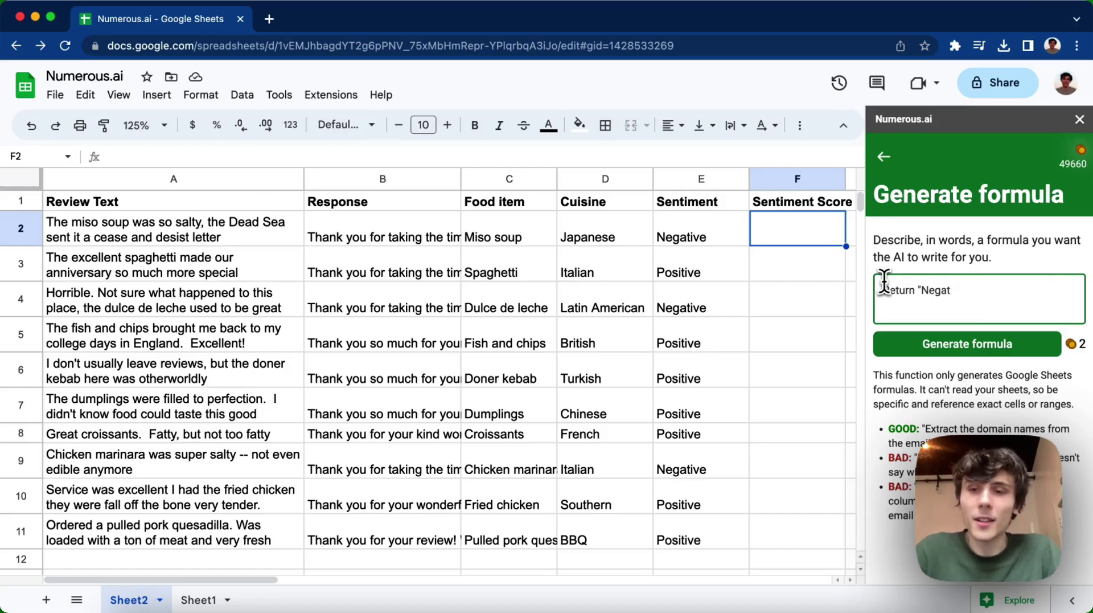
text(0" i)
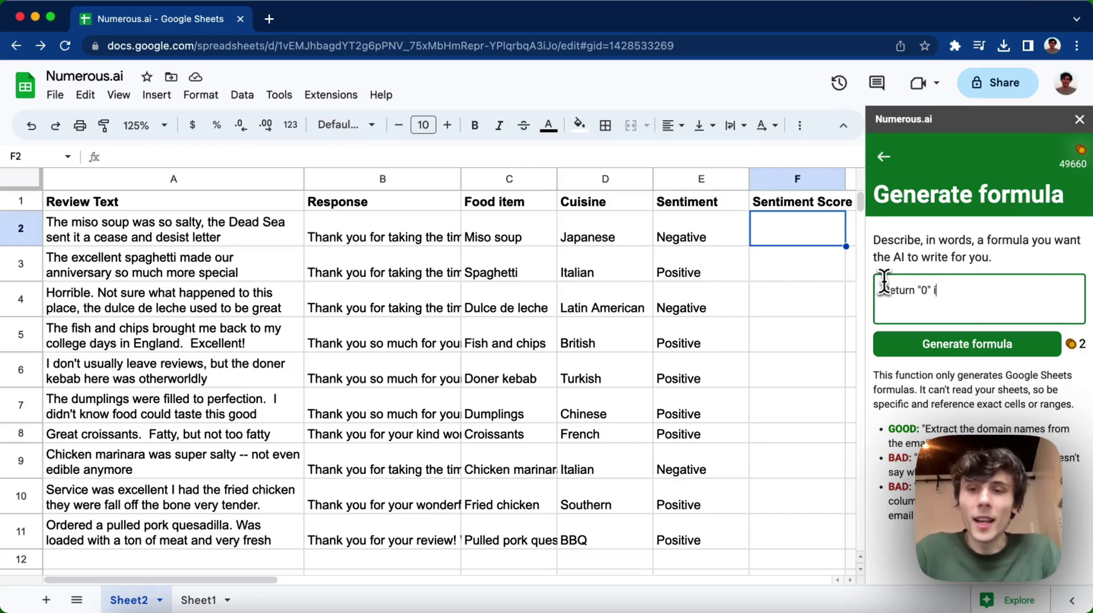
text(f cell E)
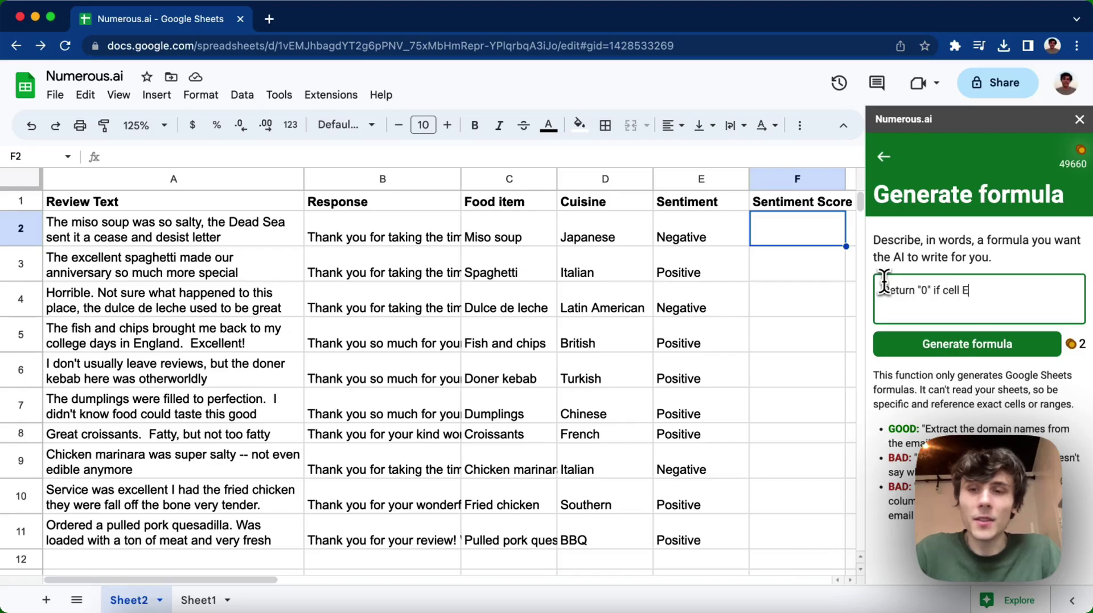
text(2 is ")
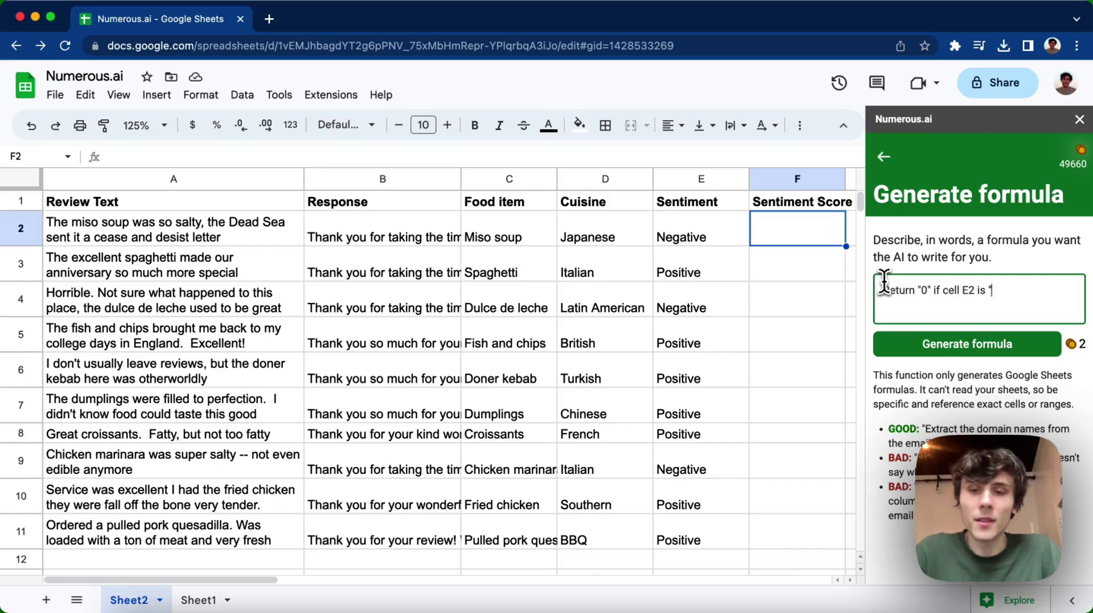
text(Negative", r)
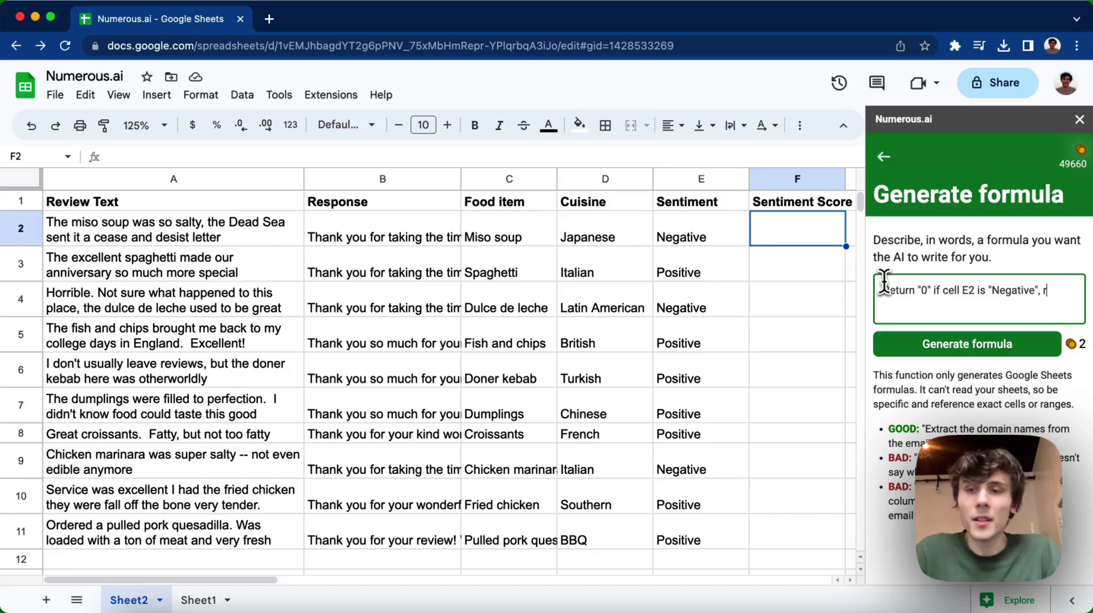
text(eturn "1" if )
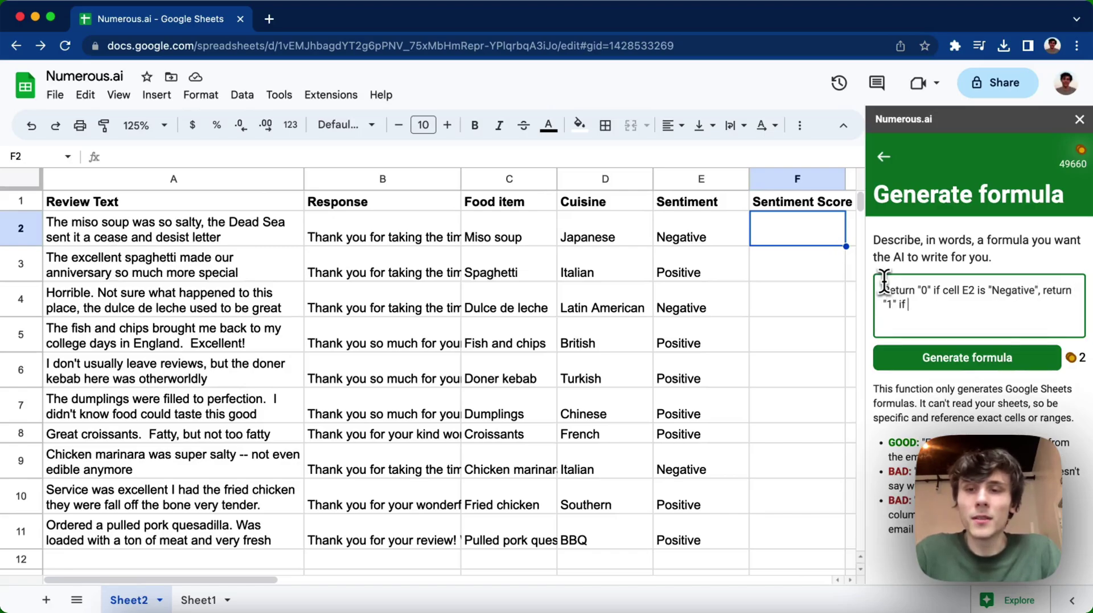
text(cell E2 is "P)
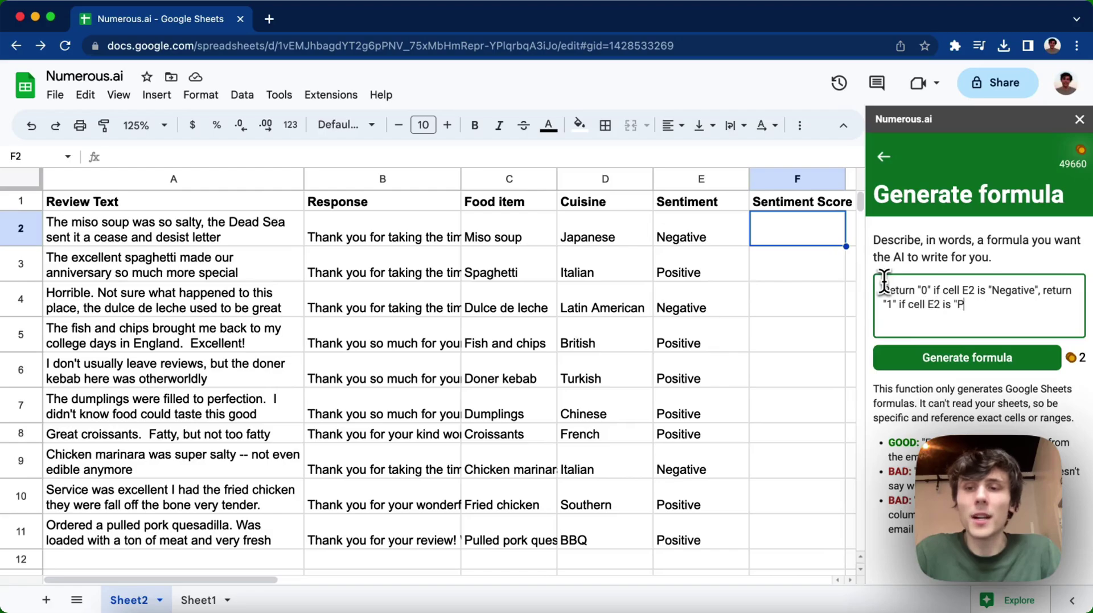
text(ositive")
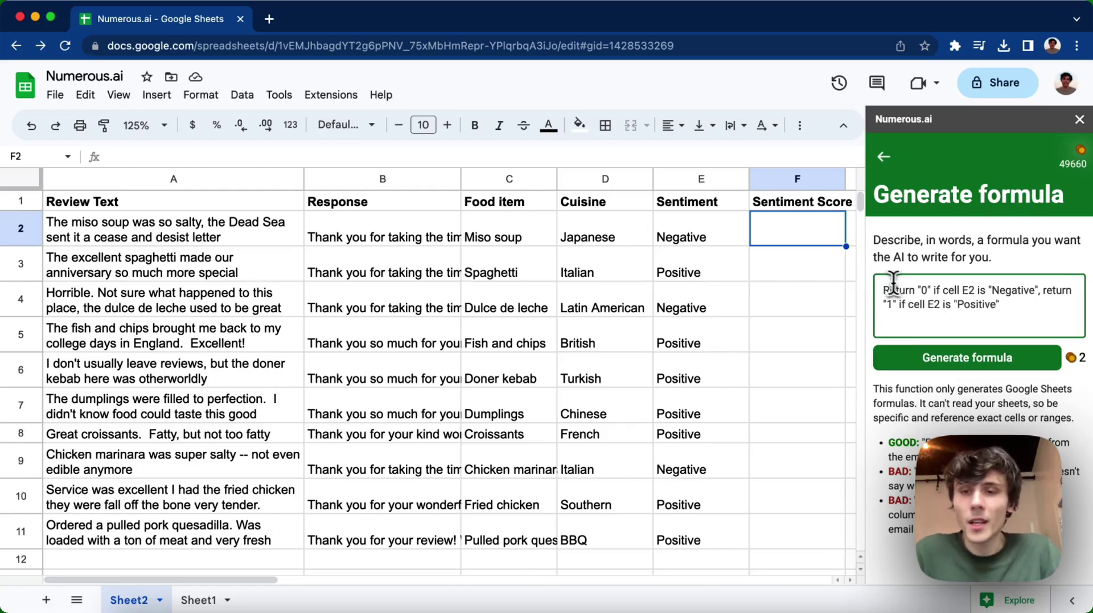
Generate the formula from the description, insert it into F2 and fill it down the Sentiment Score column through F11
click(905, 359)
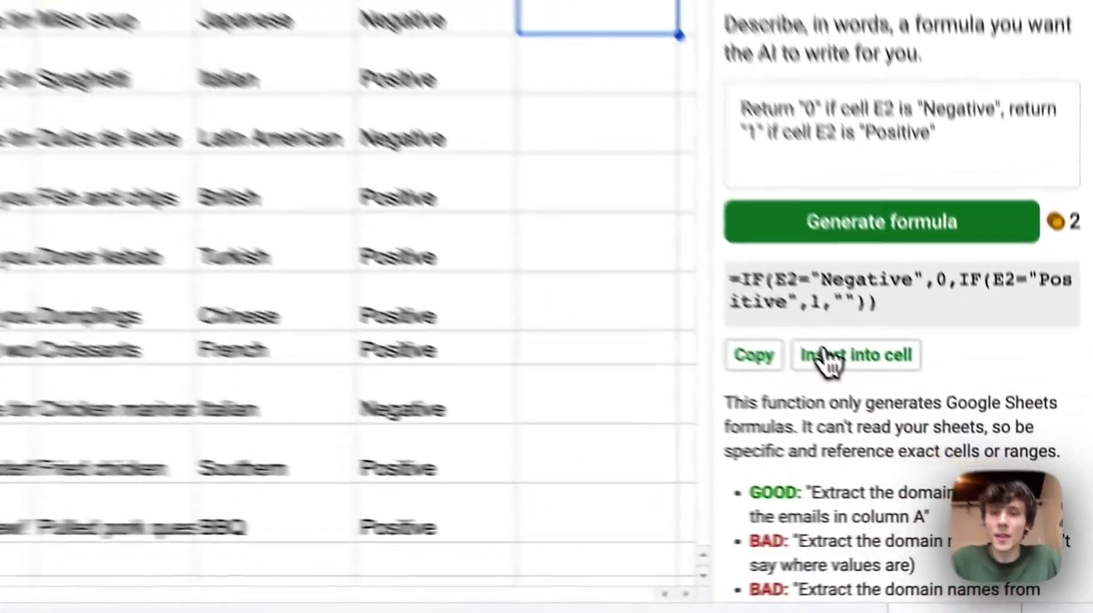
click(934, 436)
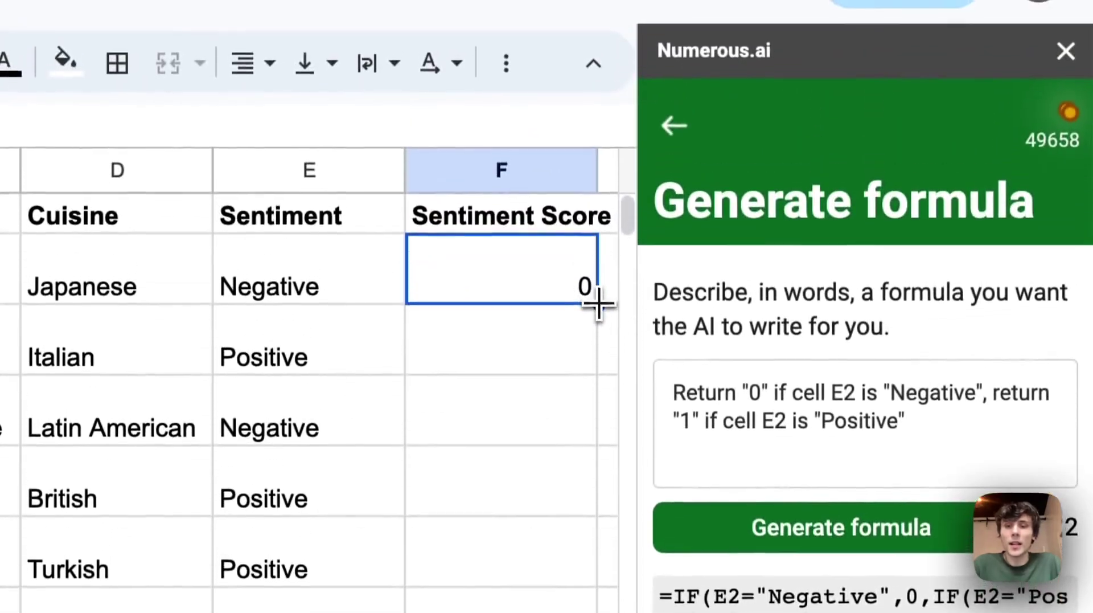
drag(598, 305, 586, 465)
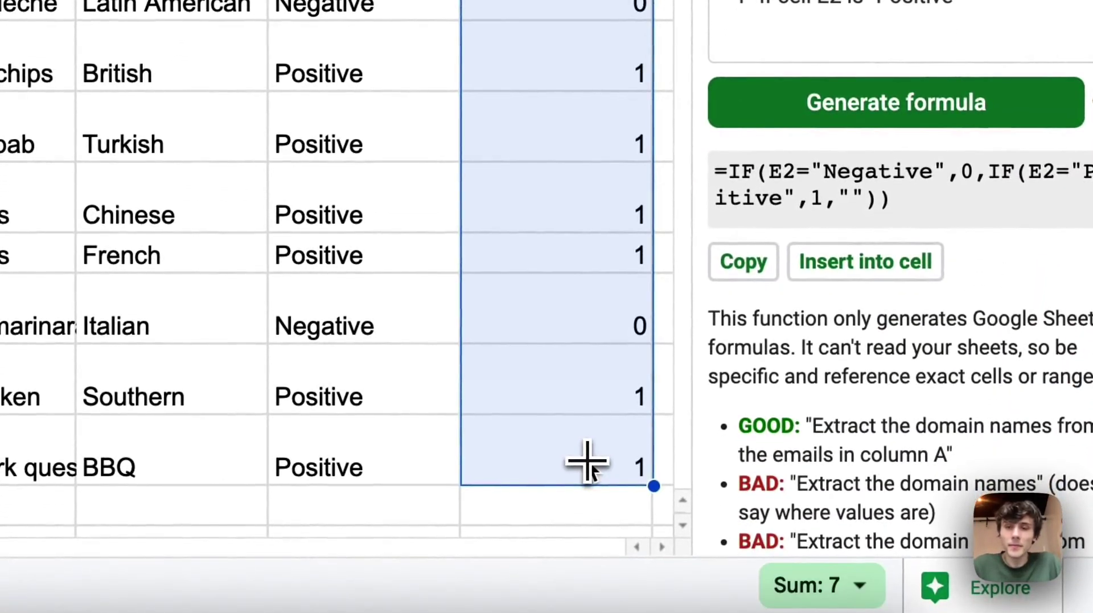
Calculate the average sentiment score in F12 with the formula =AVERAGE(F2:F11)
scroll(377, 322, down, 1)
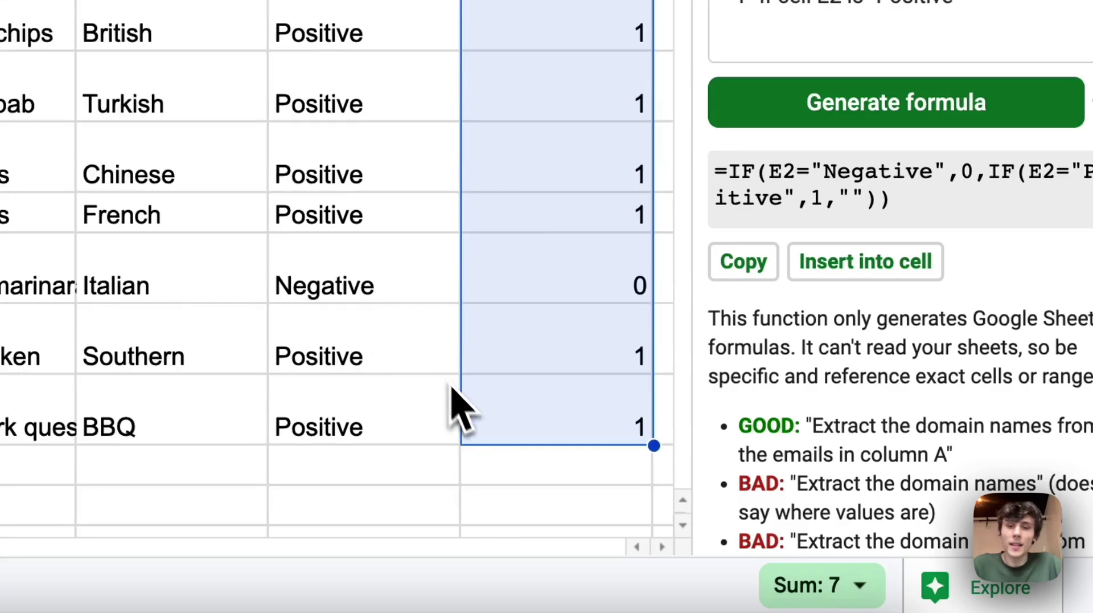
click(508, 473)
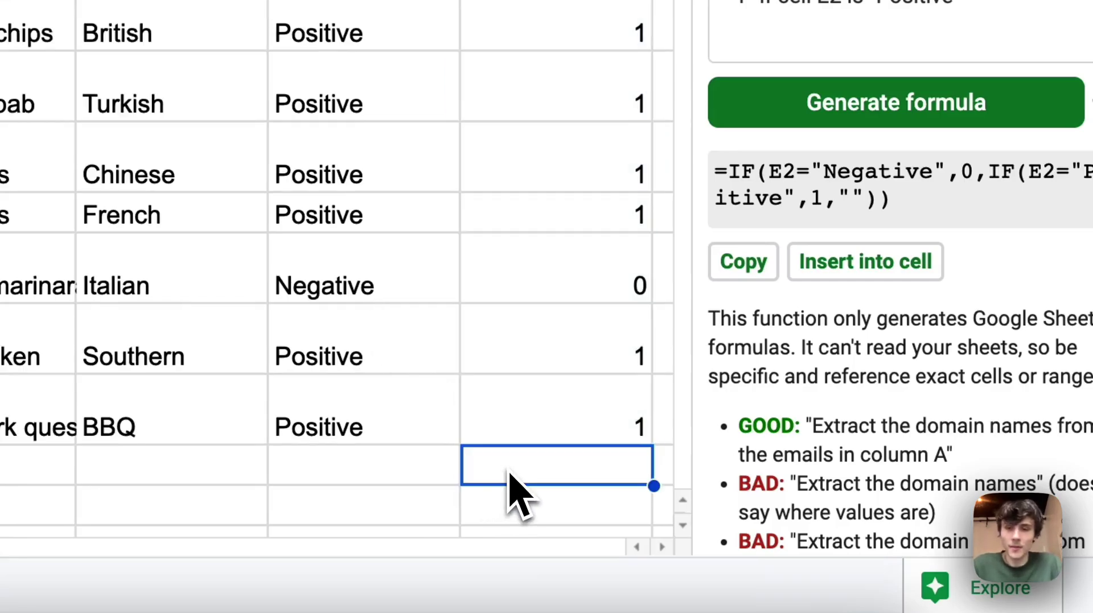
text(=AVE)
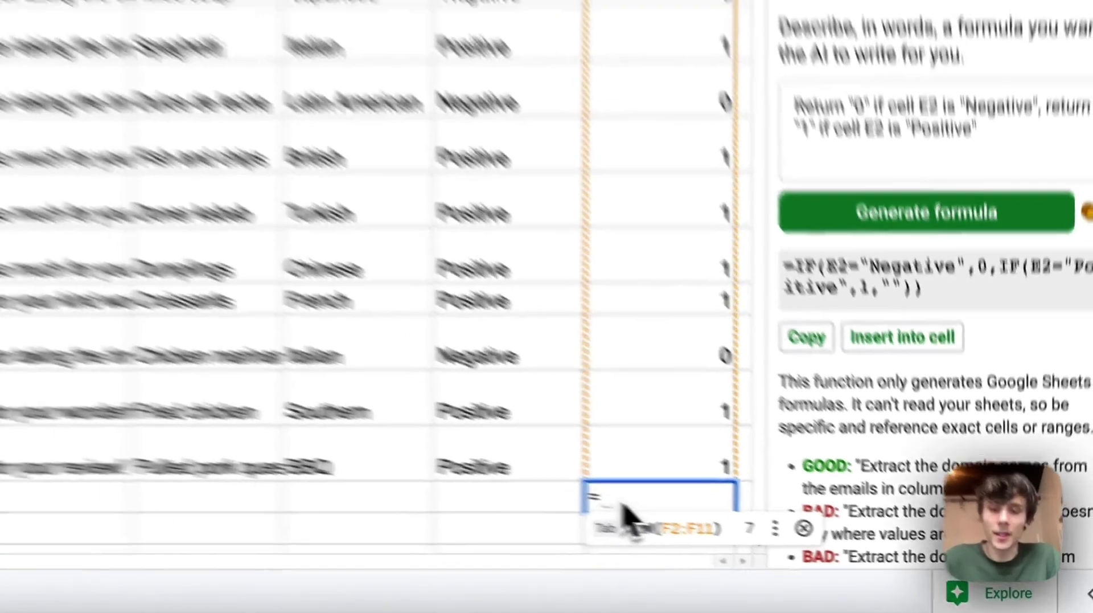
text(RAGE()
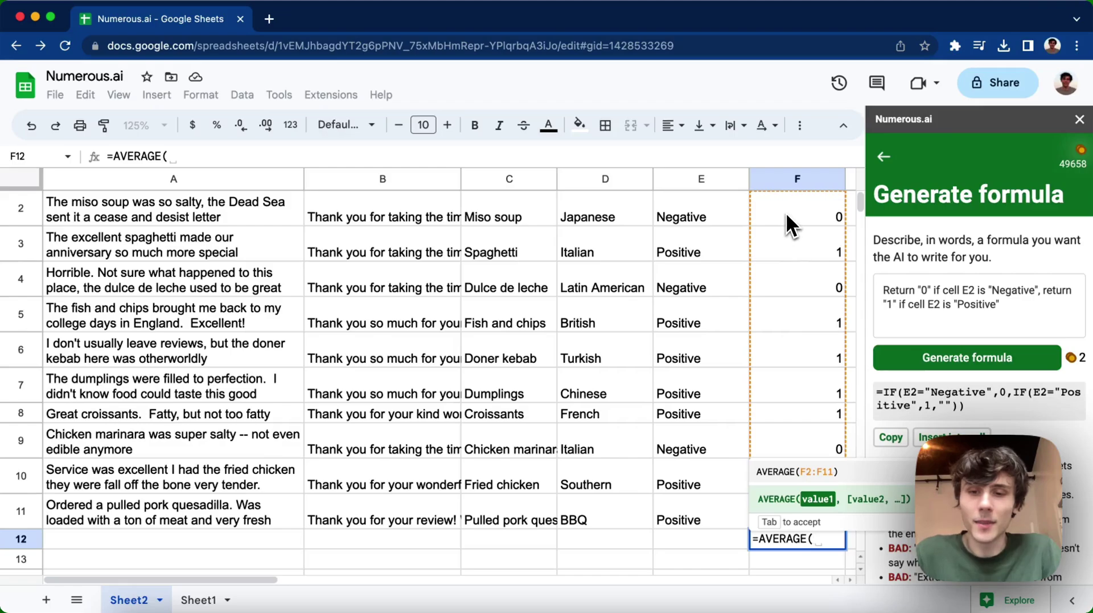
text(F2:F)
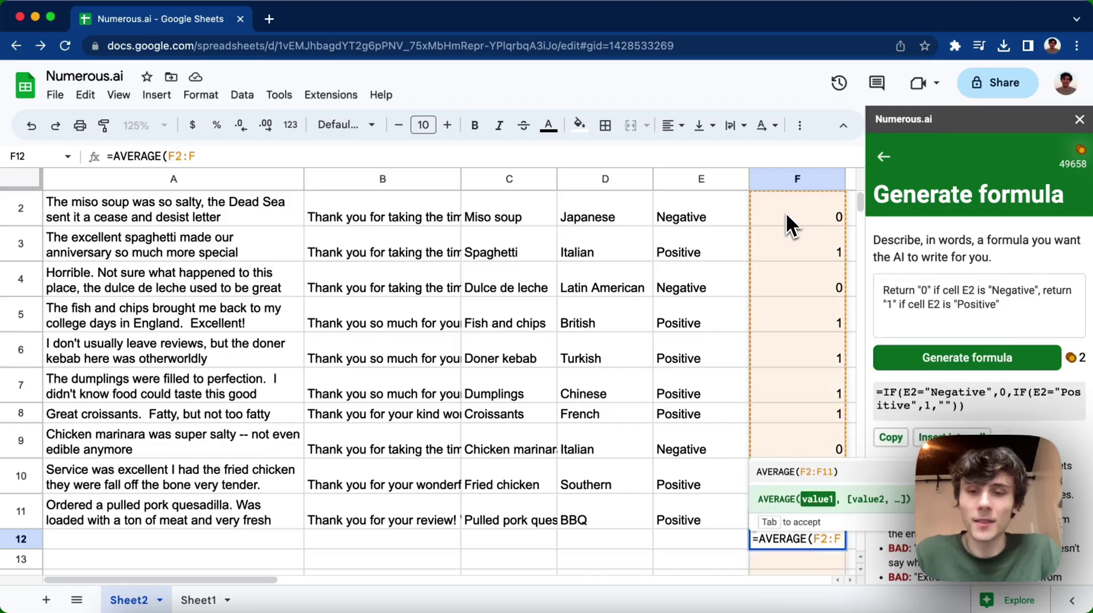
text(11)
key(Return)
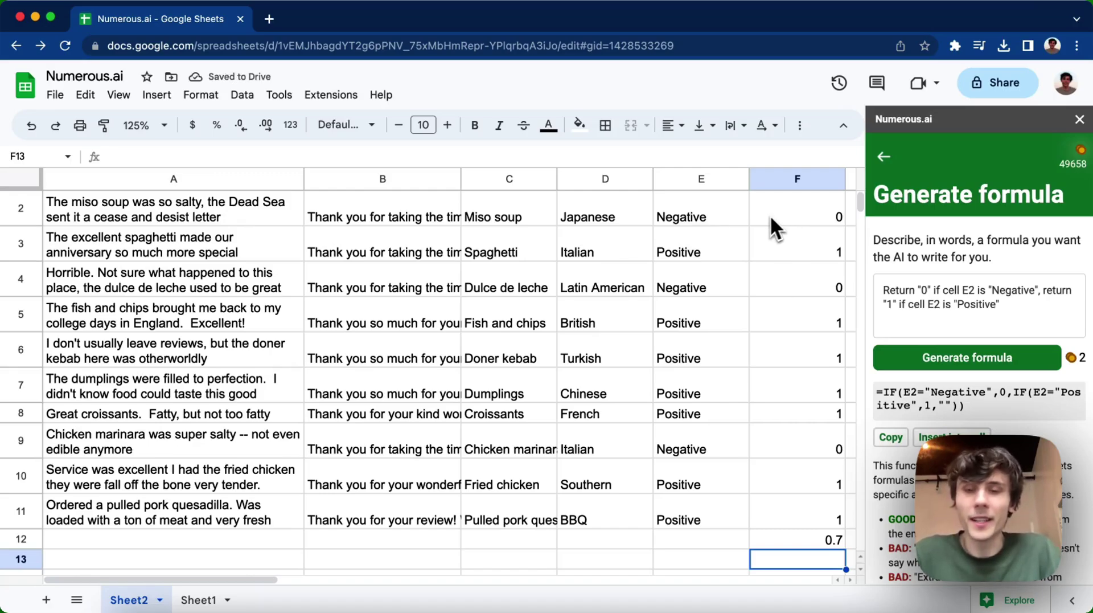
scroll(761, 216, up, 1)
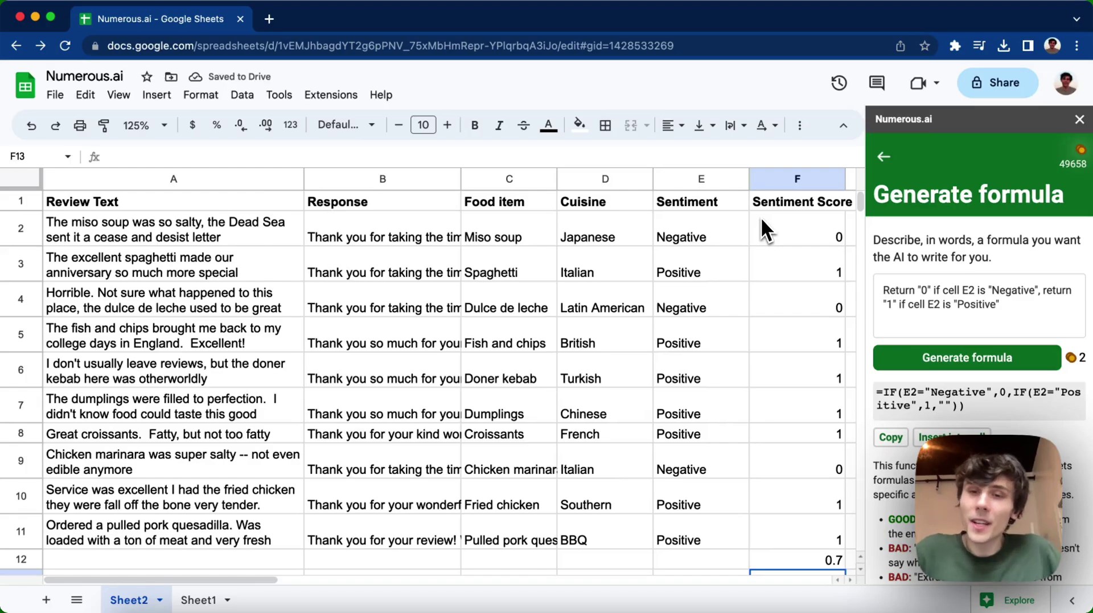